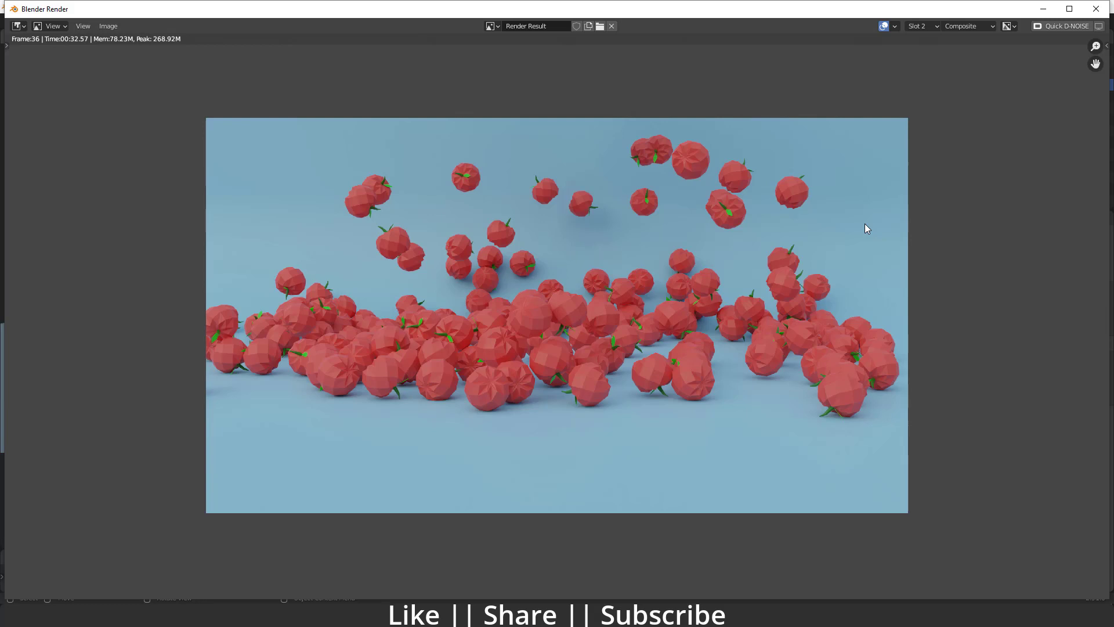
- Close the render preview, rewind to the first frame and play the falling-apple animation
left_click(1042, 8)
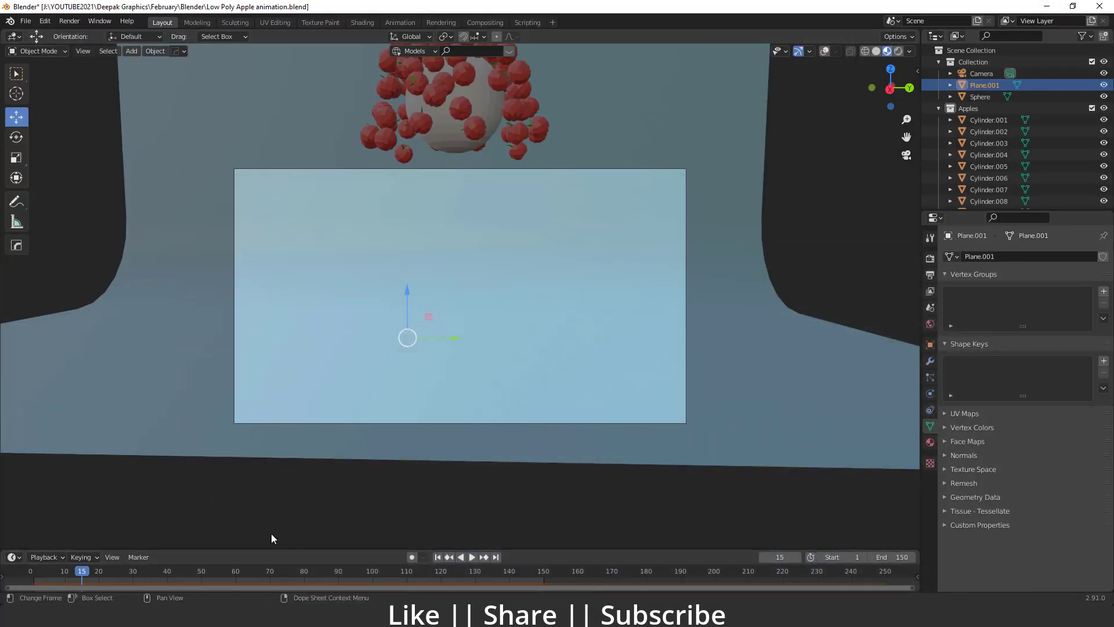
left_click(437, 557)
key("space")
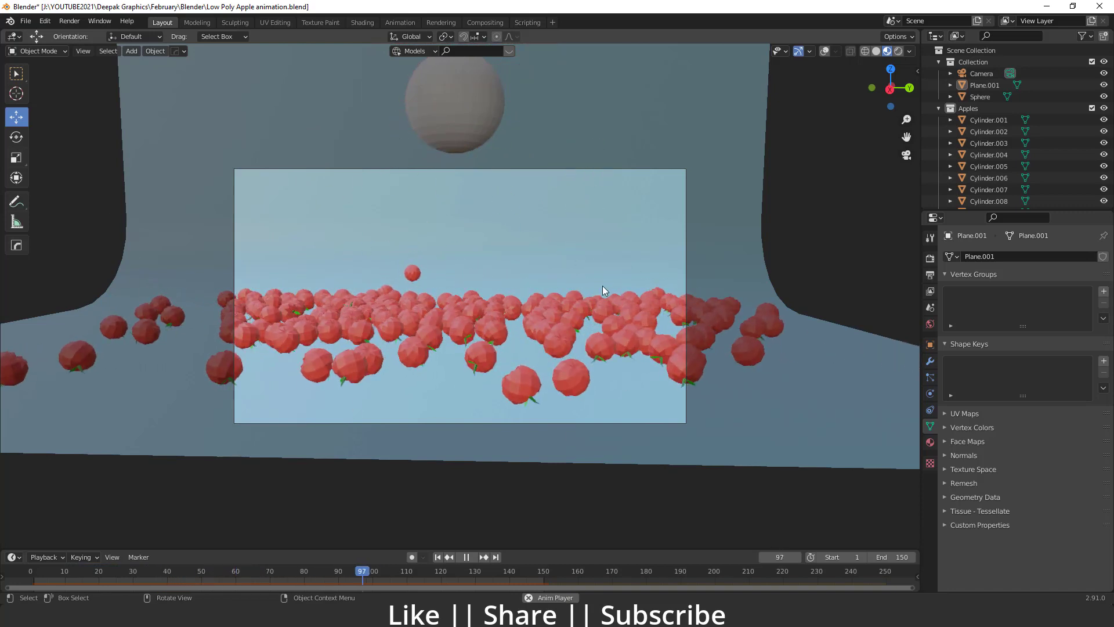
key("space")
- Compare the stored renders in Slot 1 and Slot 2, then close the render window
key("F11")
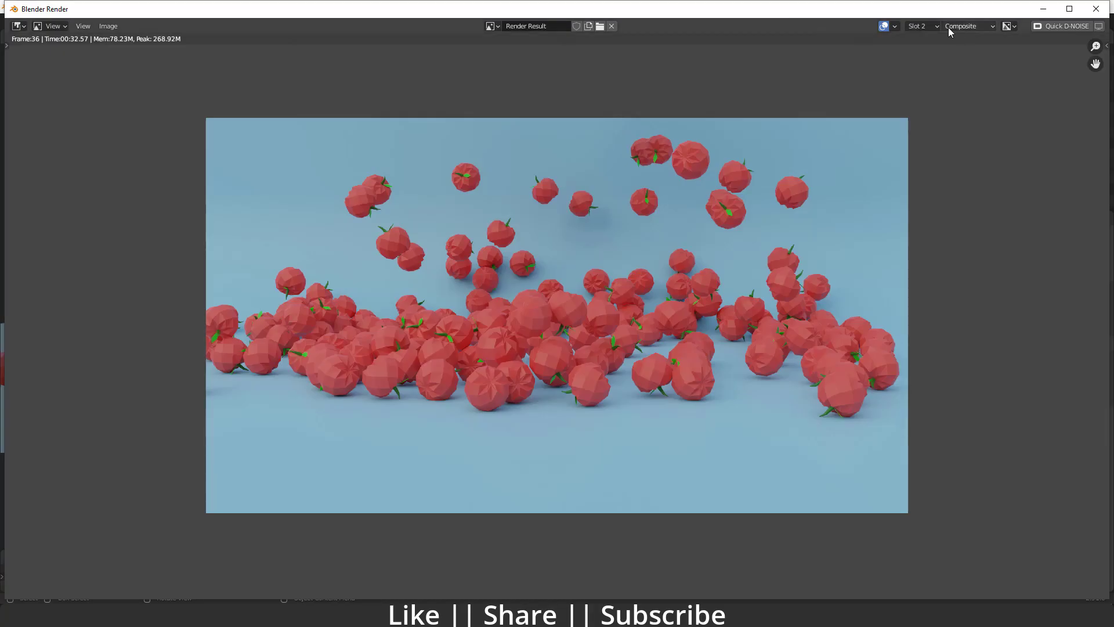
left_click(933, 26)
left_click(921, 138)
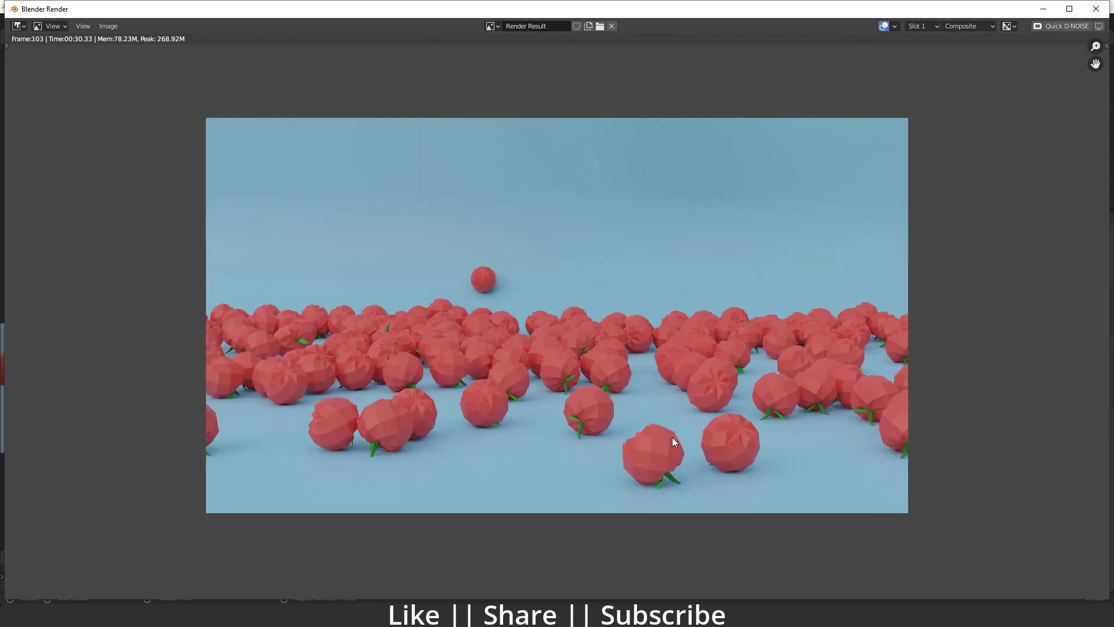
left_click(926, 27)
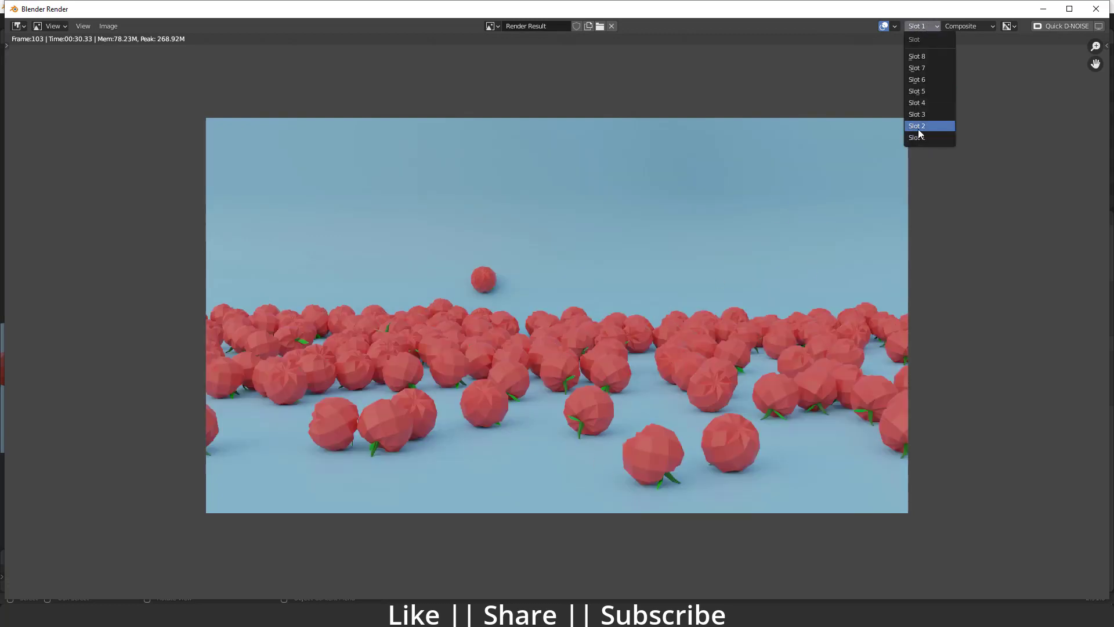
left_click(918, 128)
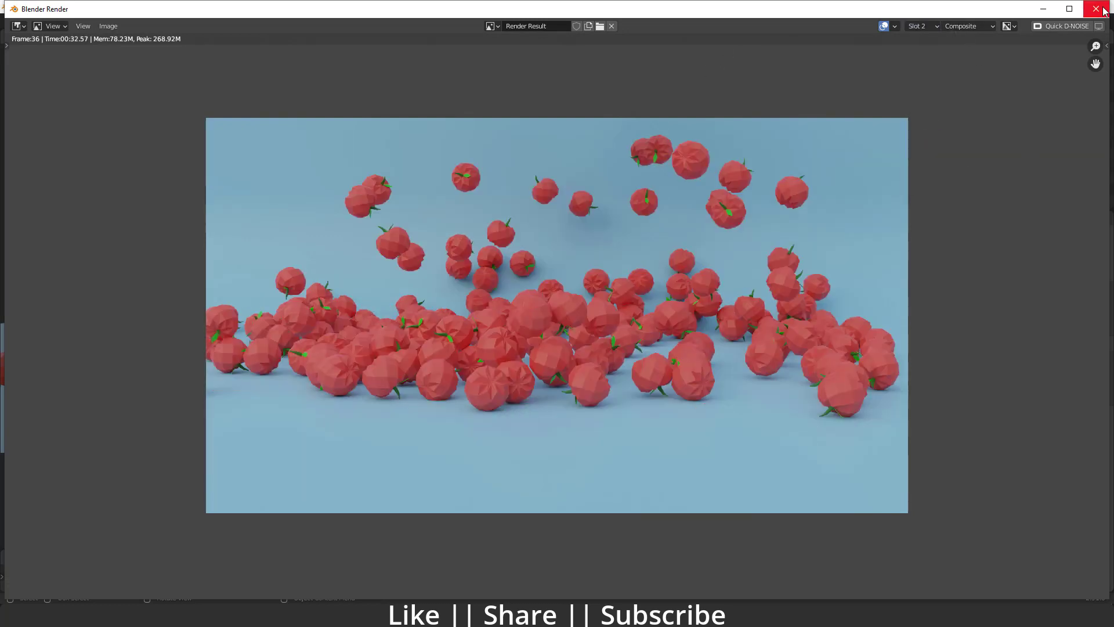
left_click(1096, 8)
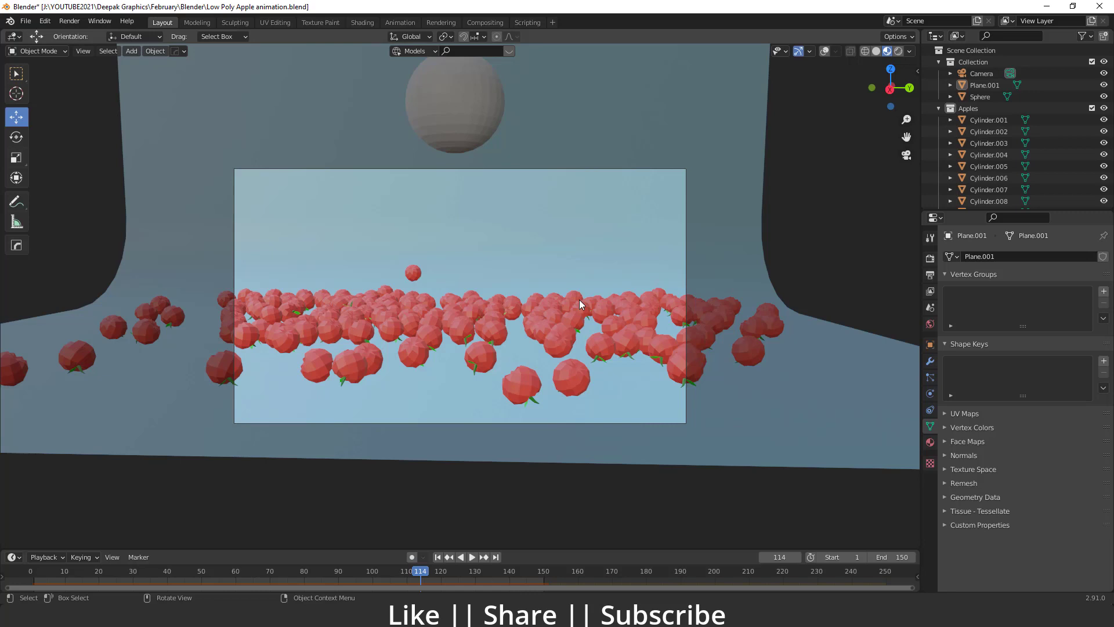
- Turn on viewport overlays, leave the camera view and select the curved backdrop
left_click(824, 52)
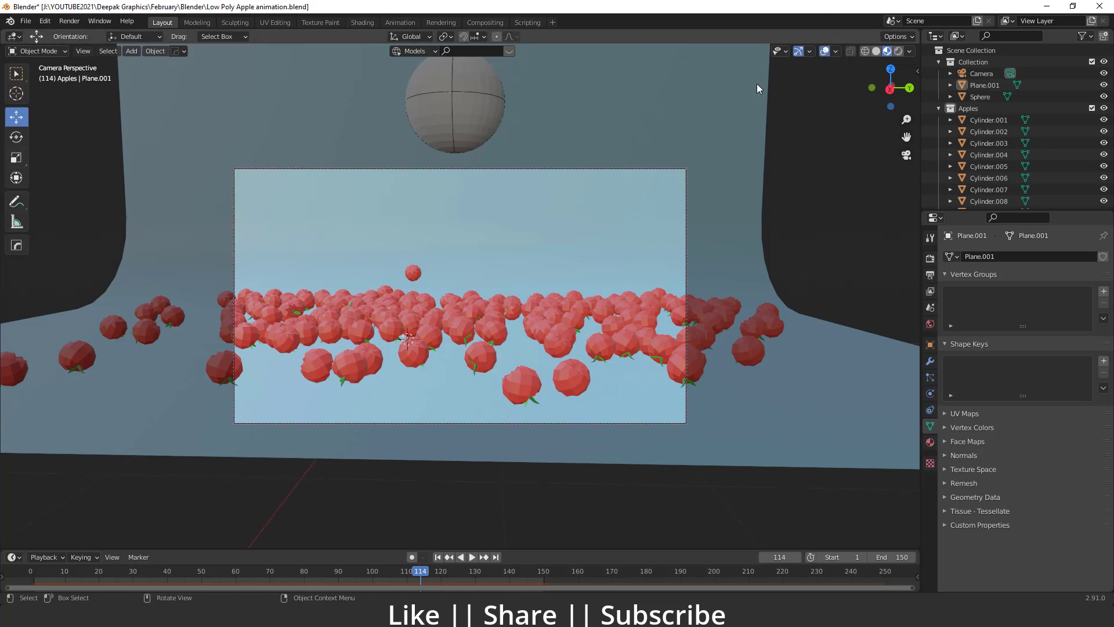
key("KP_0")
scroll(353, 376, "up", 8)
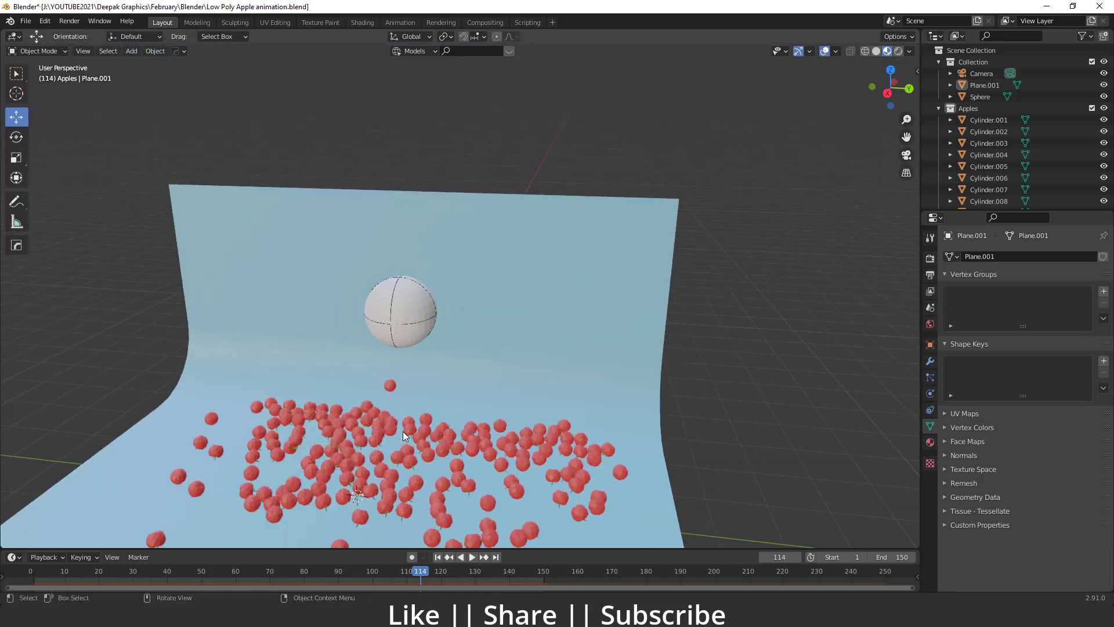
left_click(489, 360)
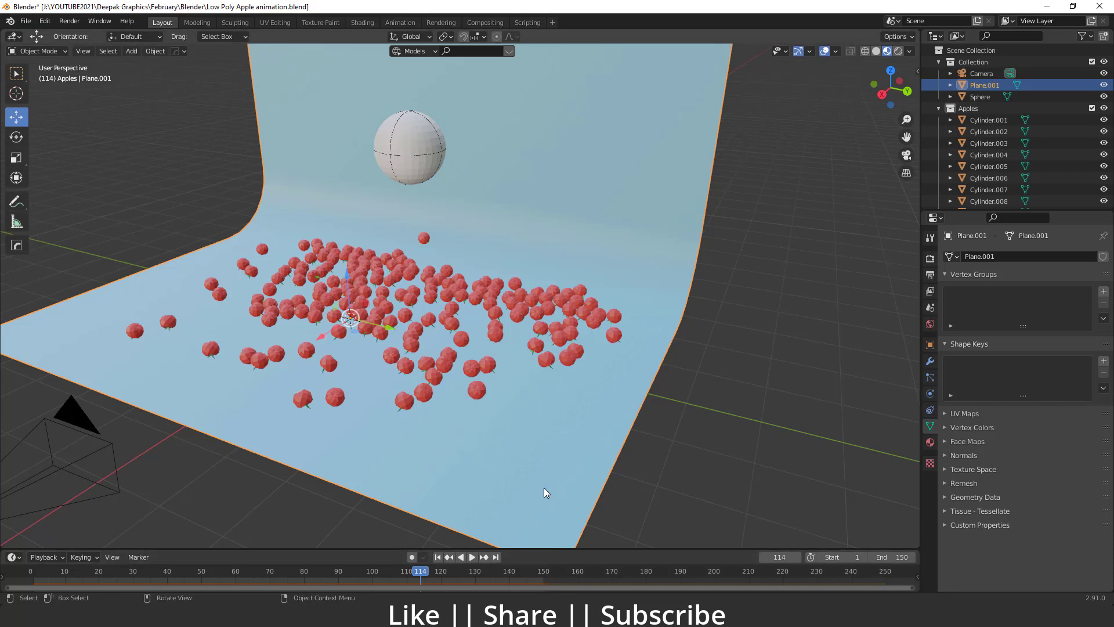
- Select every object in the Apples collection and delete them all
left_click(979, 107)
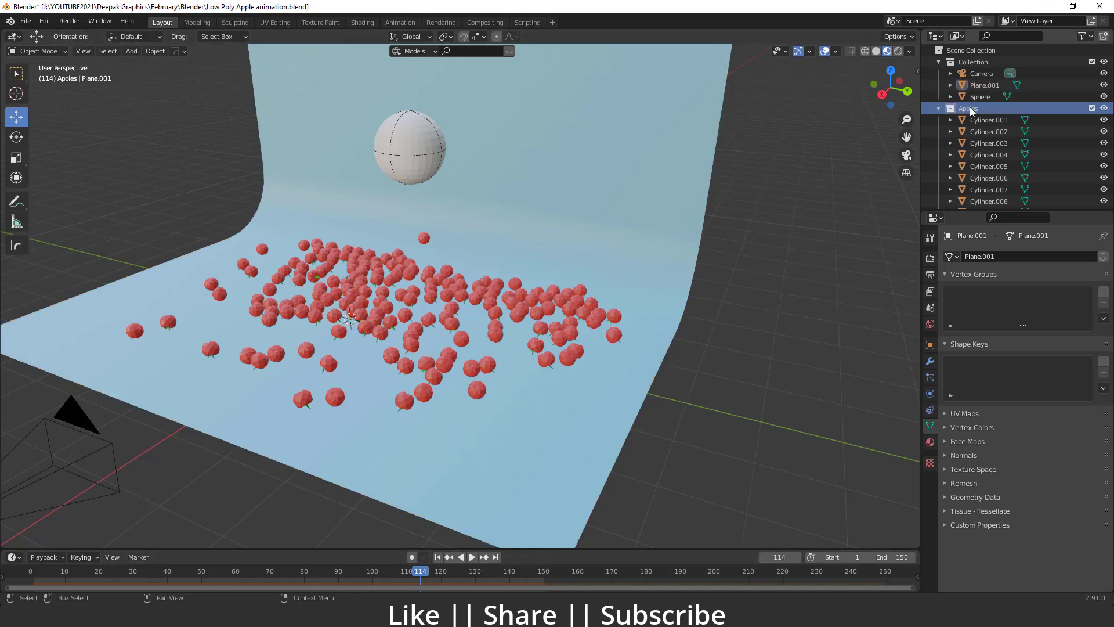
right_click(969, 107)
left_click(889, 135)
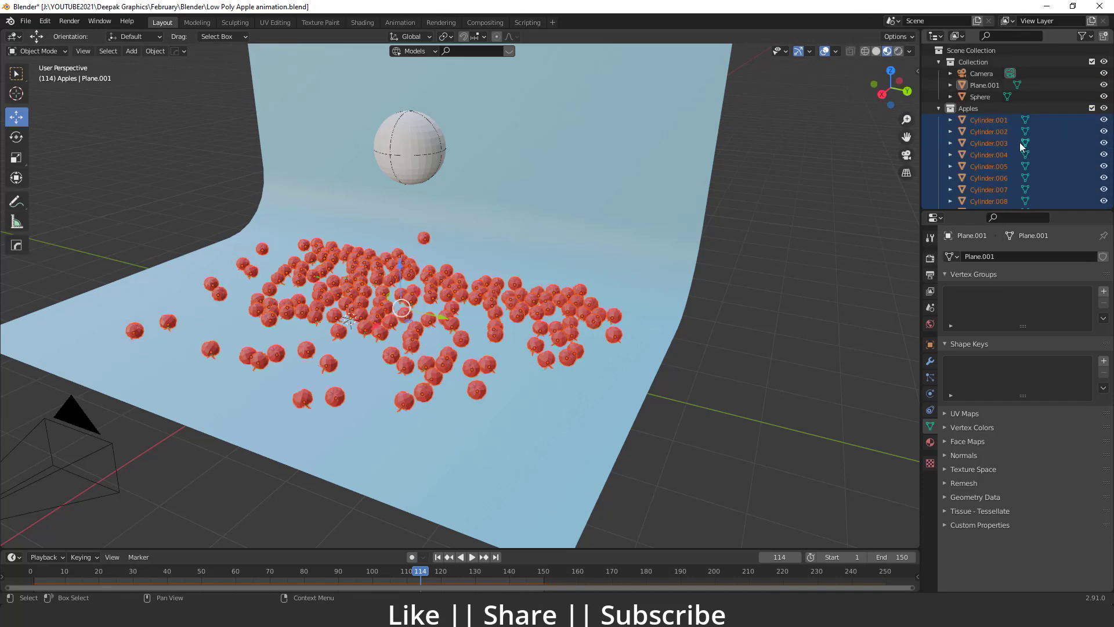
key("Delete")
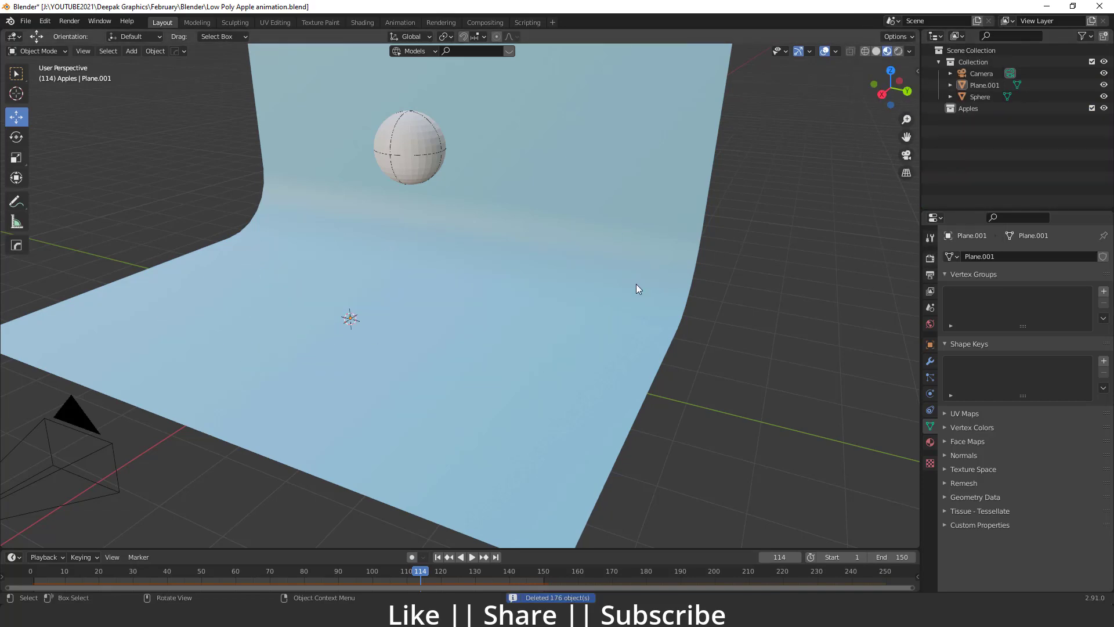
- Switch to a front view centred on the origin and add a UV sphere there
middle_click_drag(385, 402, 350, 301)
key("grave")
left_click(285, 261)
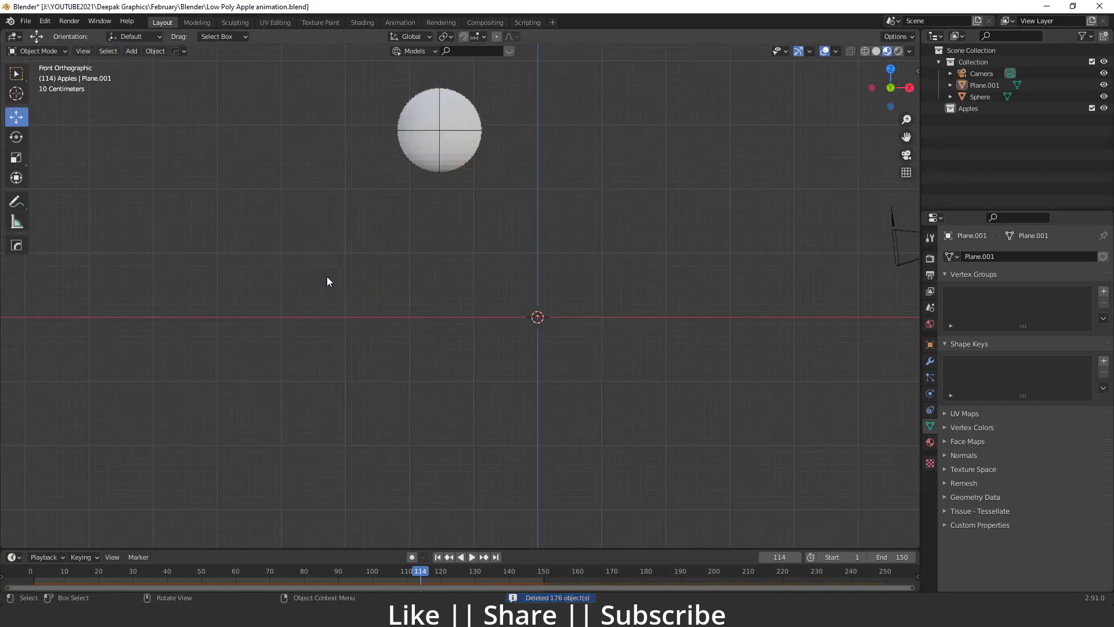
scroll(517, 283, "up", 2)
middle_click_drag(517, 284, 477, 336, "shift")
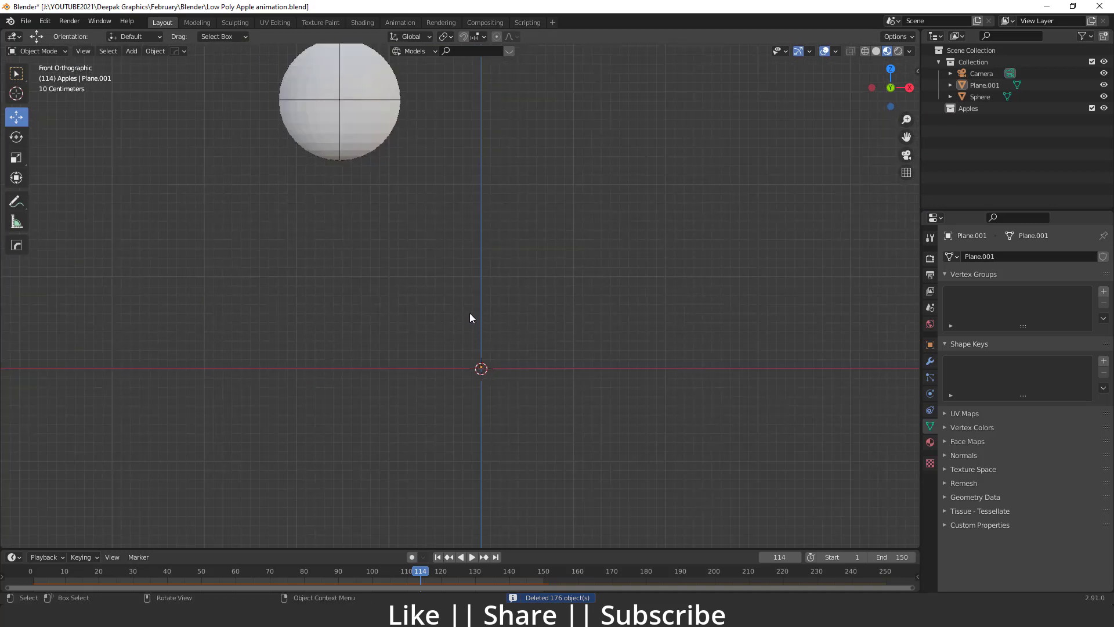
key("shift+a")
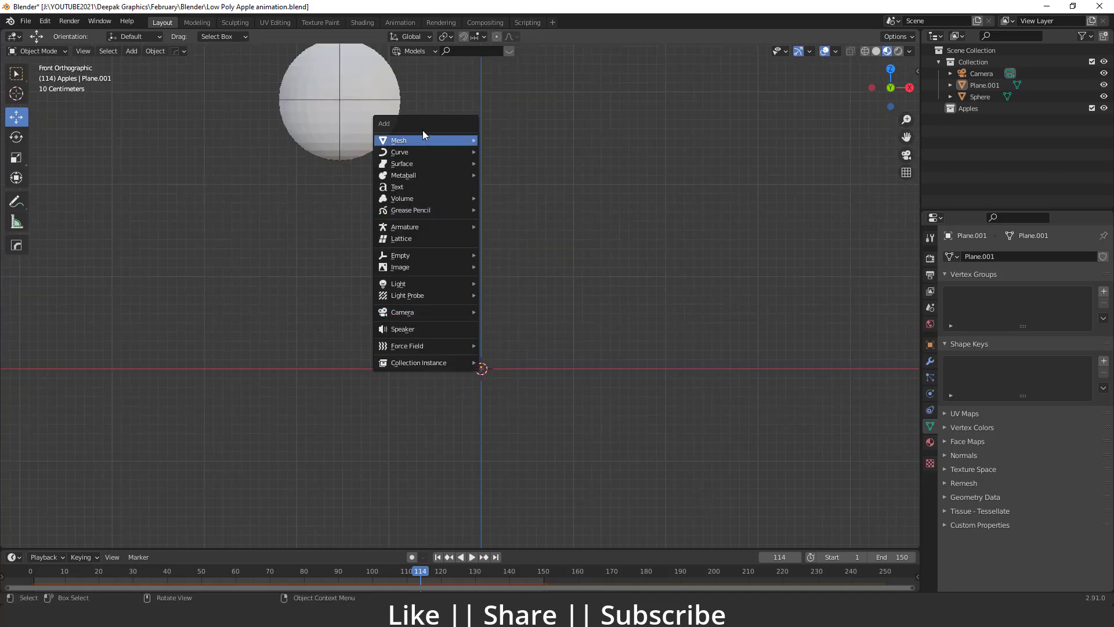
mouse_move(422, 135)
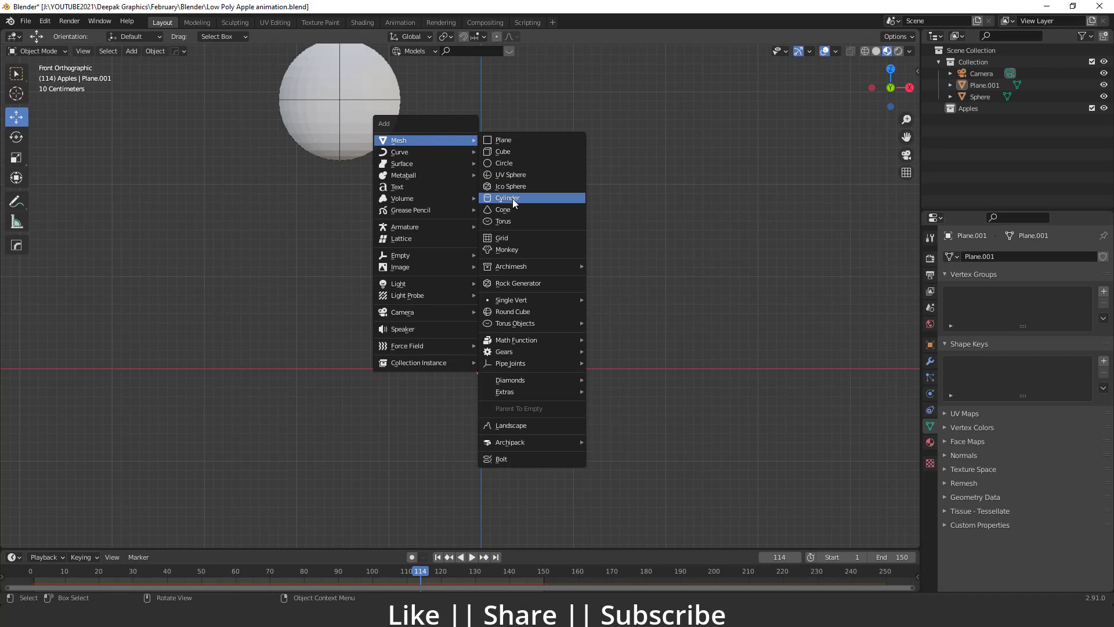
left_click(511, 174)
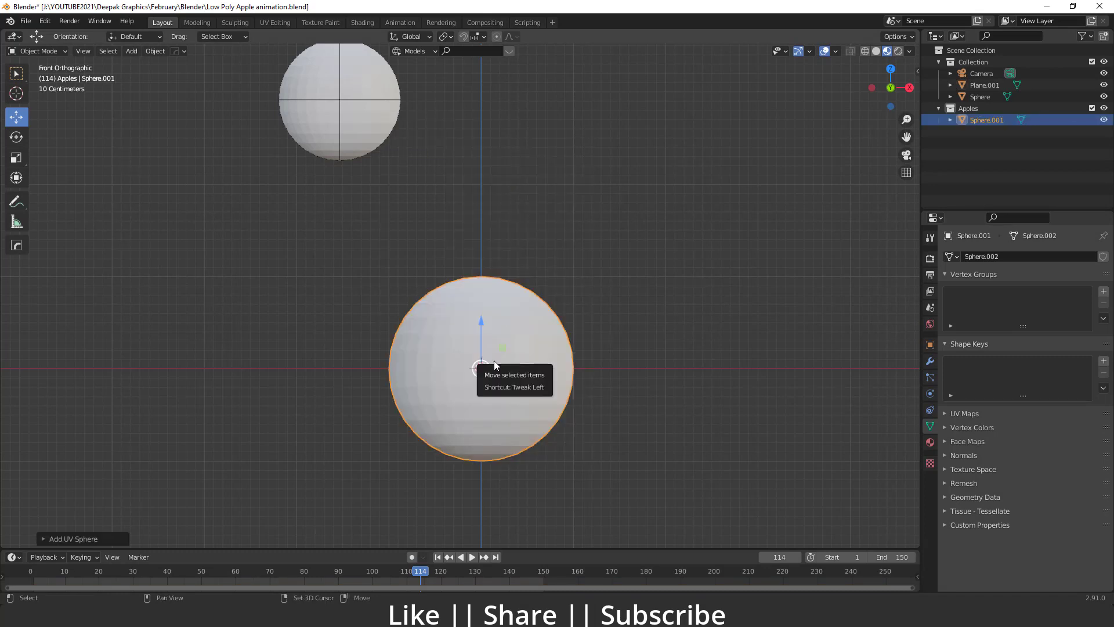
- Hide all other objects, use solid shading and left view, and enter Edit Mode on the sphere
key("shift+h")
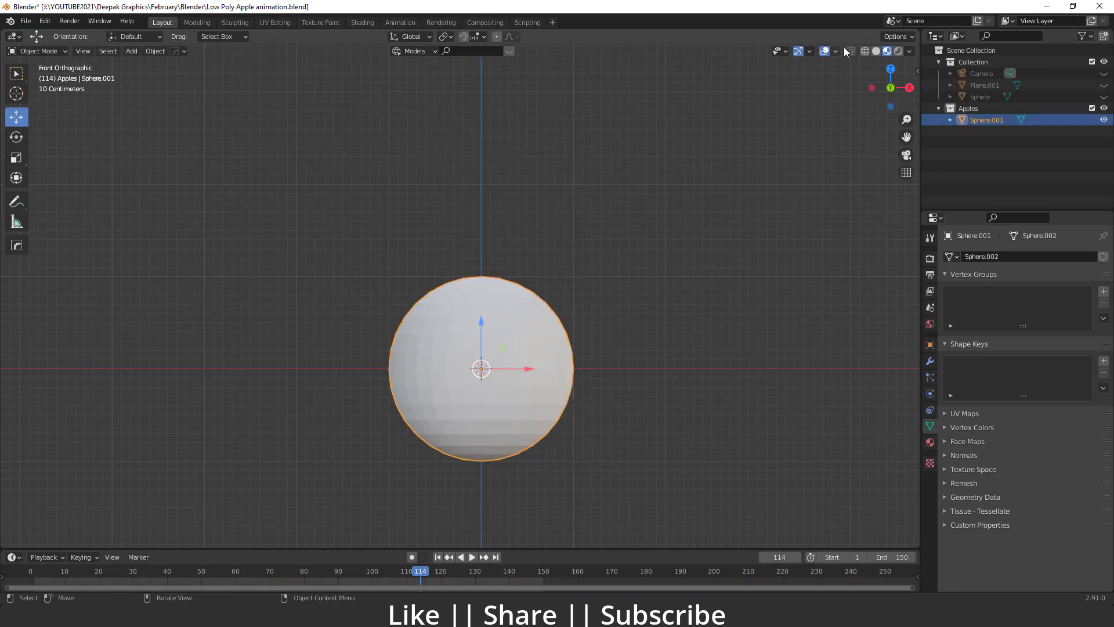
left_click(877, 51)
key("grave")
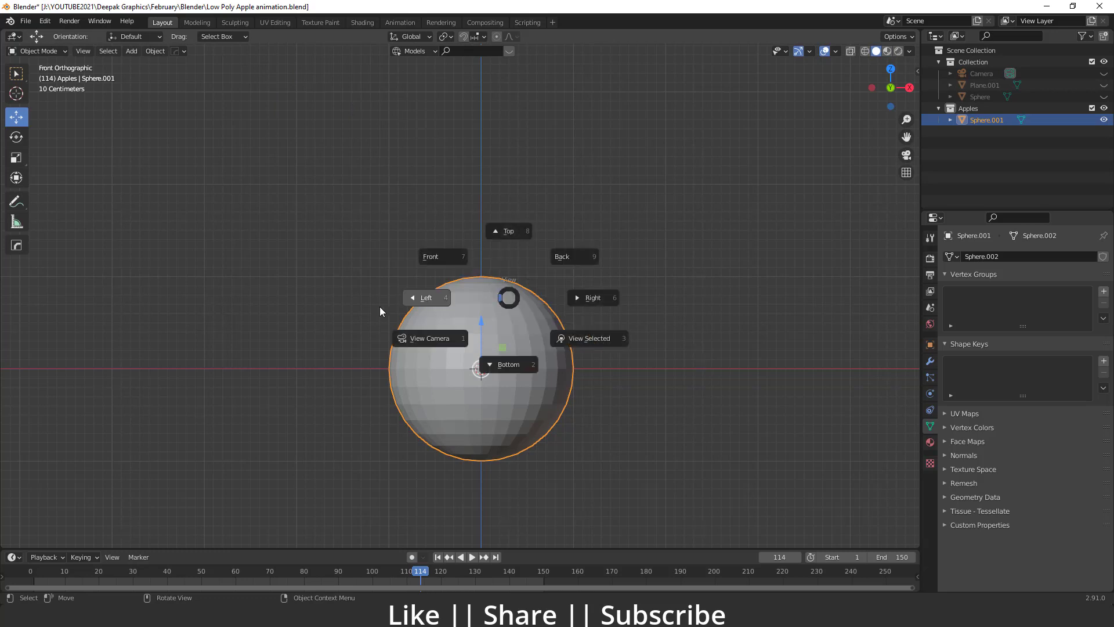
left_click(422, 298)
key("KP_Decimal")
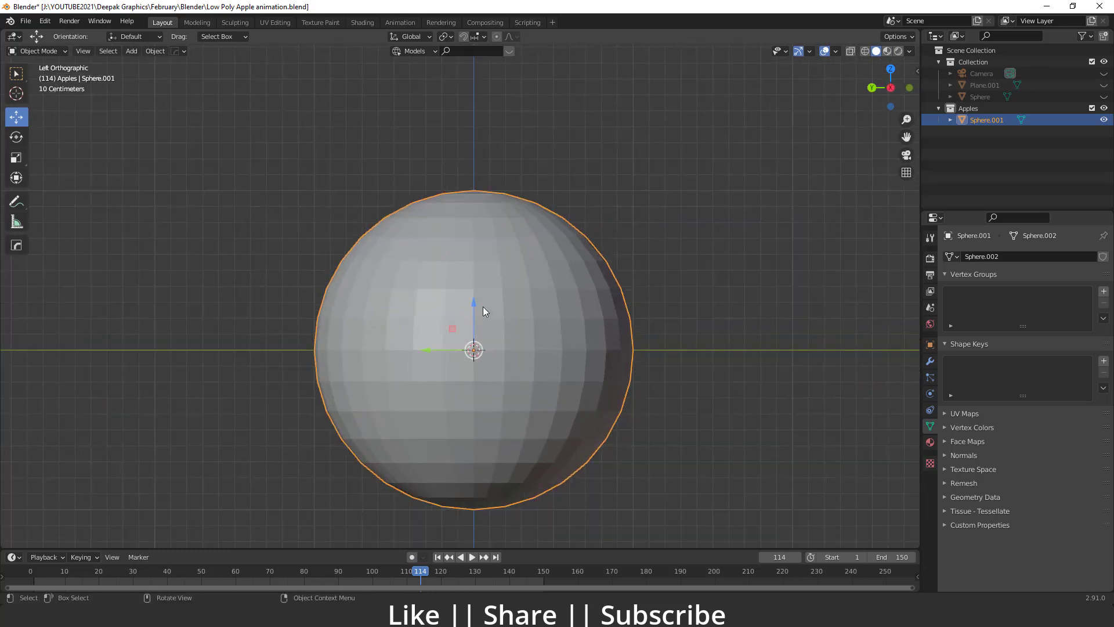
key("Tab")
middle_click_drag(444, 263, 465, 297)
- With proportional editing on, pull the sphere's top pole vertex down along Z
key("1")
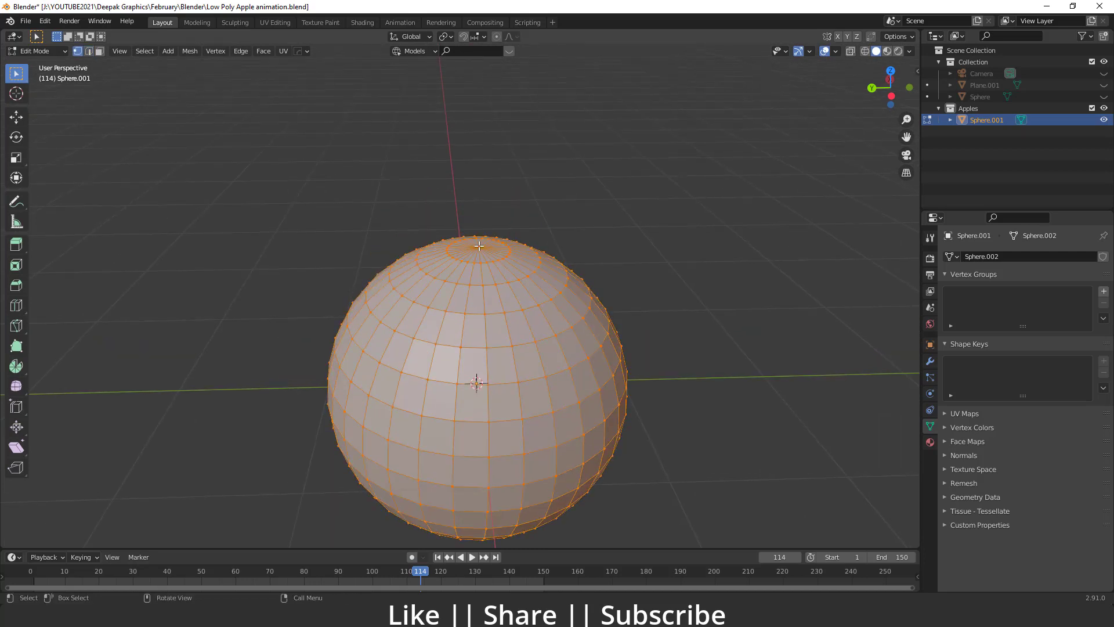
left_click(479, 250)
middle_click_drag(479, 250, 493, 226)
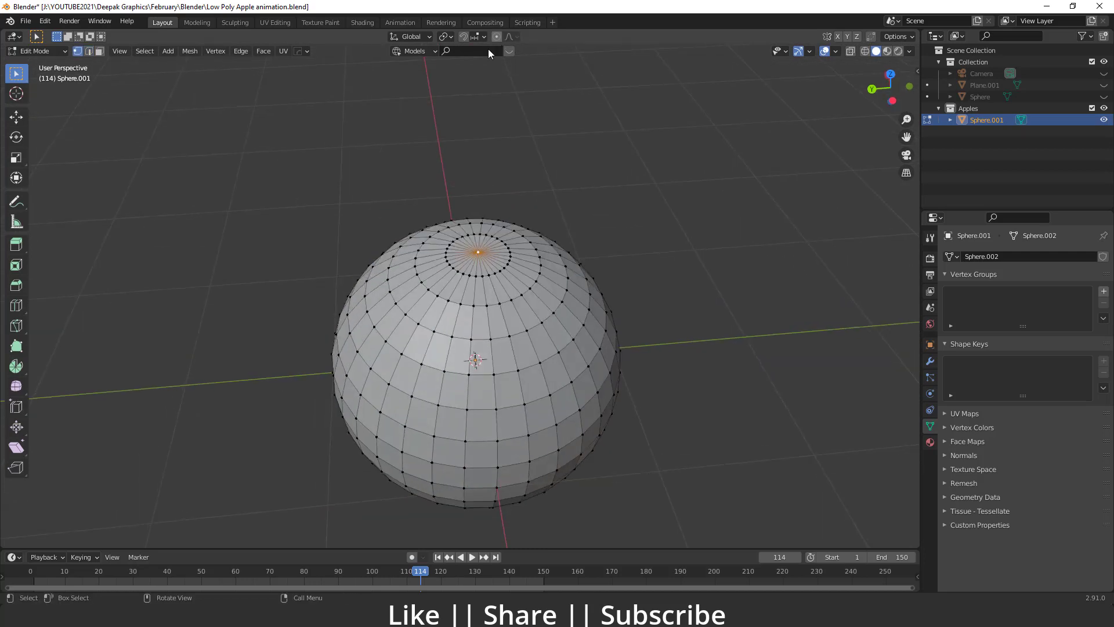
left_click(496, 36)
scroll(483, 394, "up", 4)
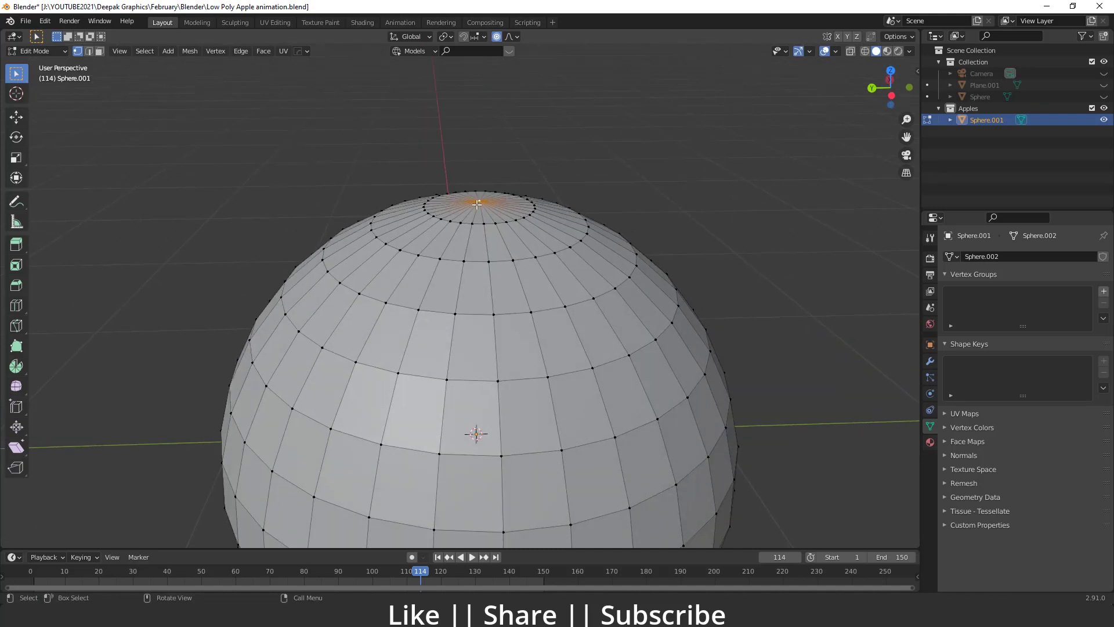
key("g")
key("z")
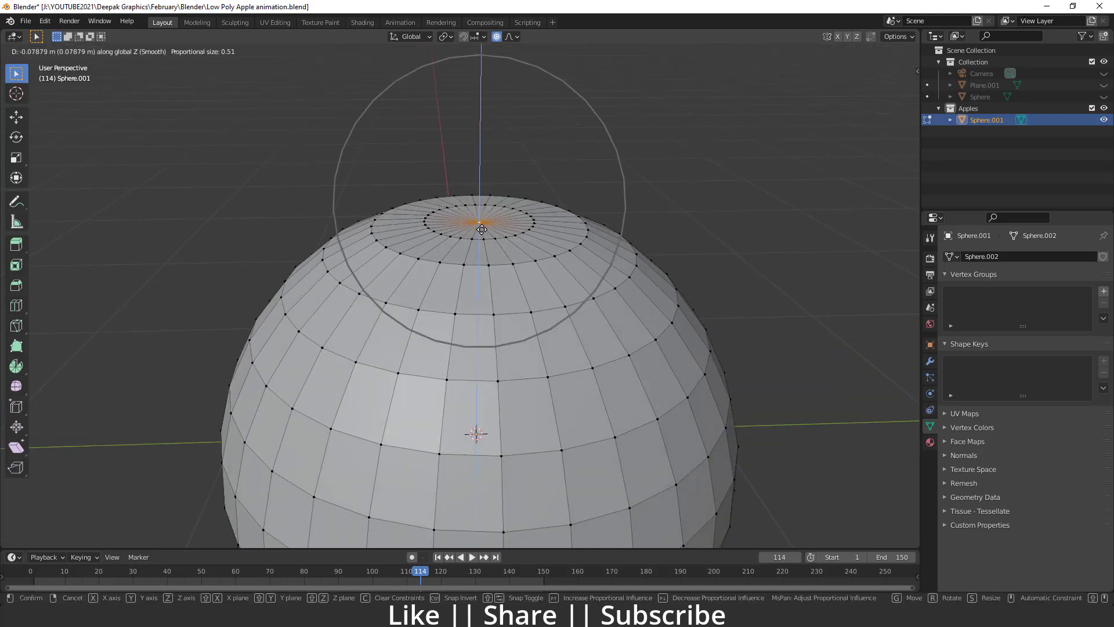
scroll(482, 245, "down", 1)
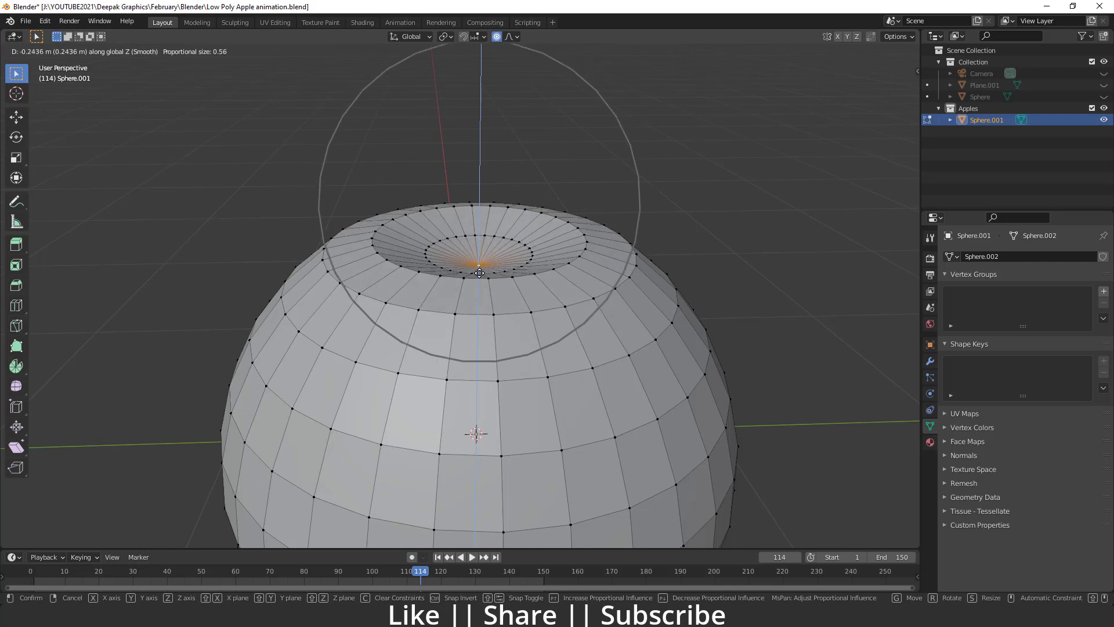
scroll(479, 282, "up", 1)
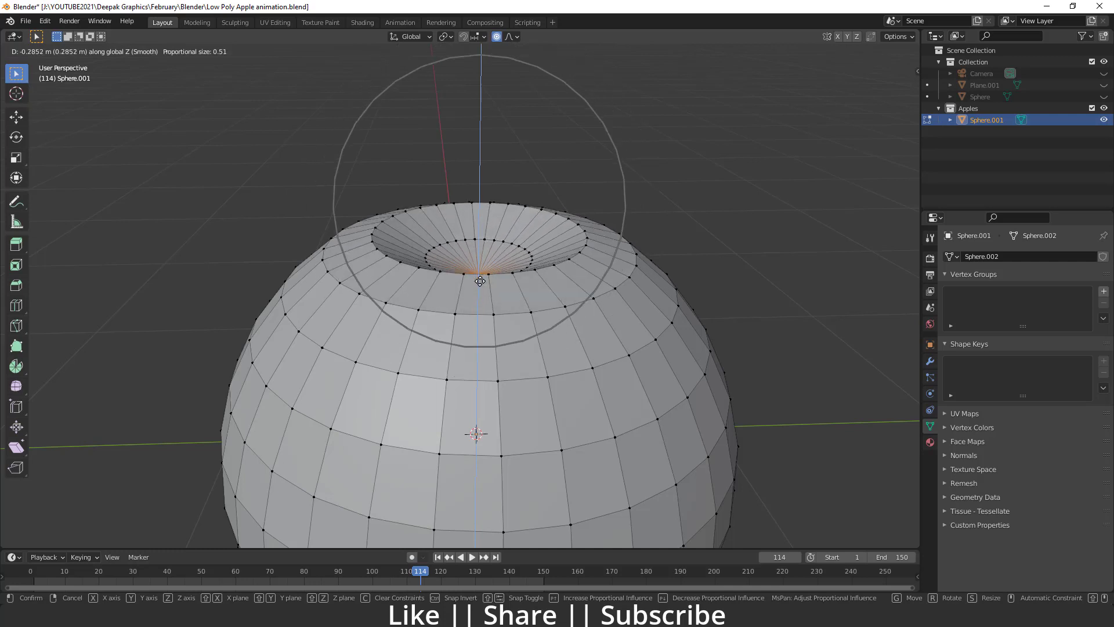
scroll(481, 285, "down", 1)
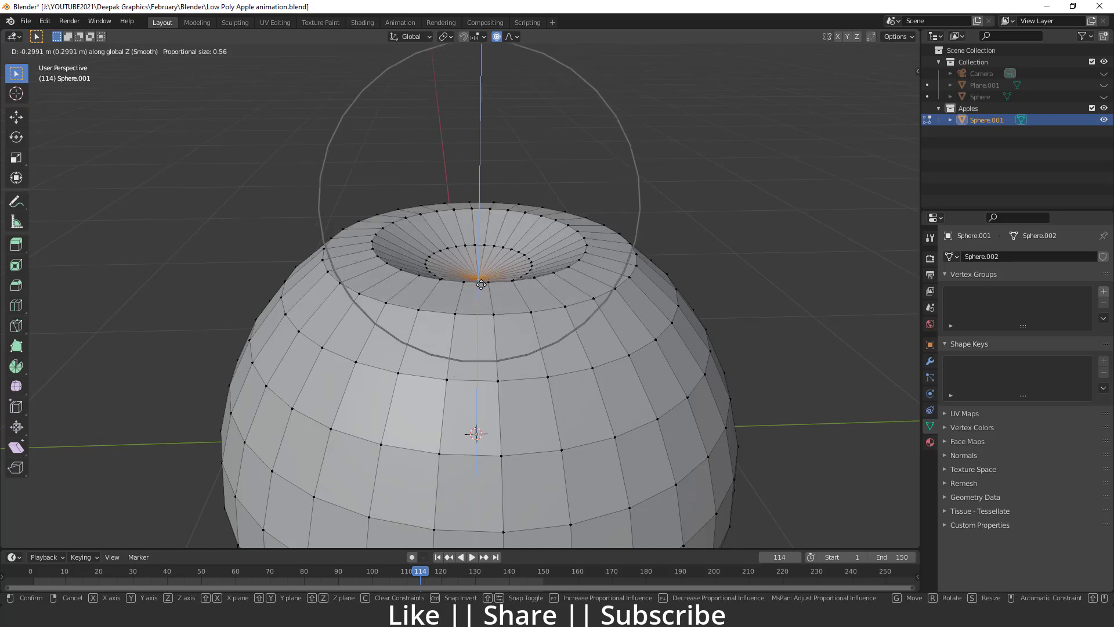
left_click(481, 284)
scroll(481, 285, "down", 3)
scroll(494, 307, "up", 4)
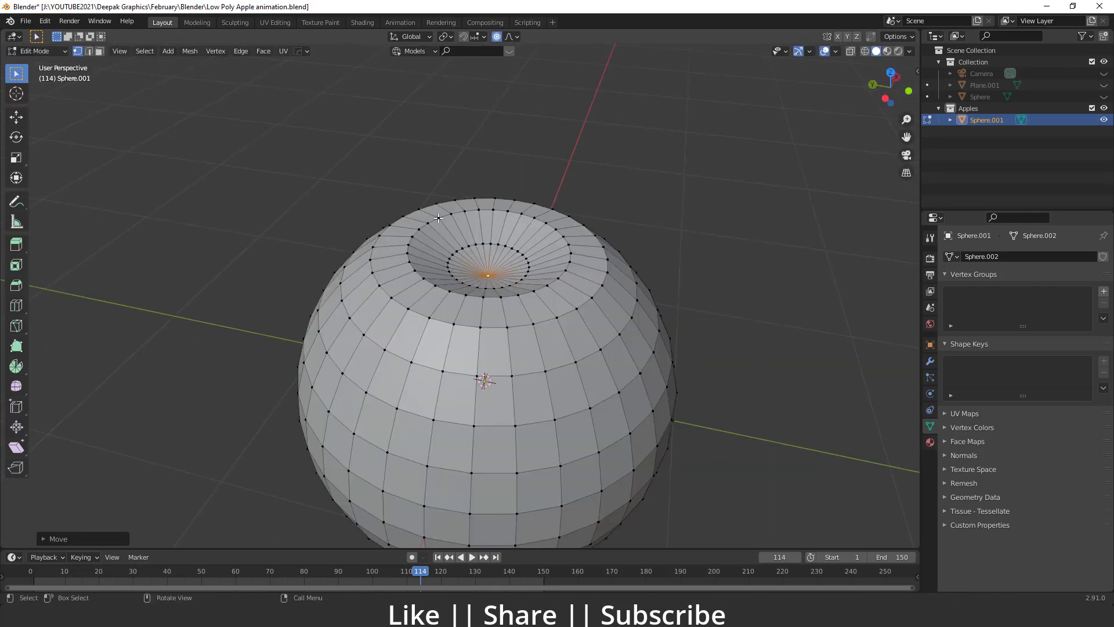
- Push the bottom pole vertex up along Z into the body, then return to Object Mode
middle_click_drag(499, 313, 494, 385)
scroll(494, 385, "up", 3)
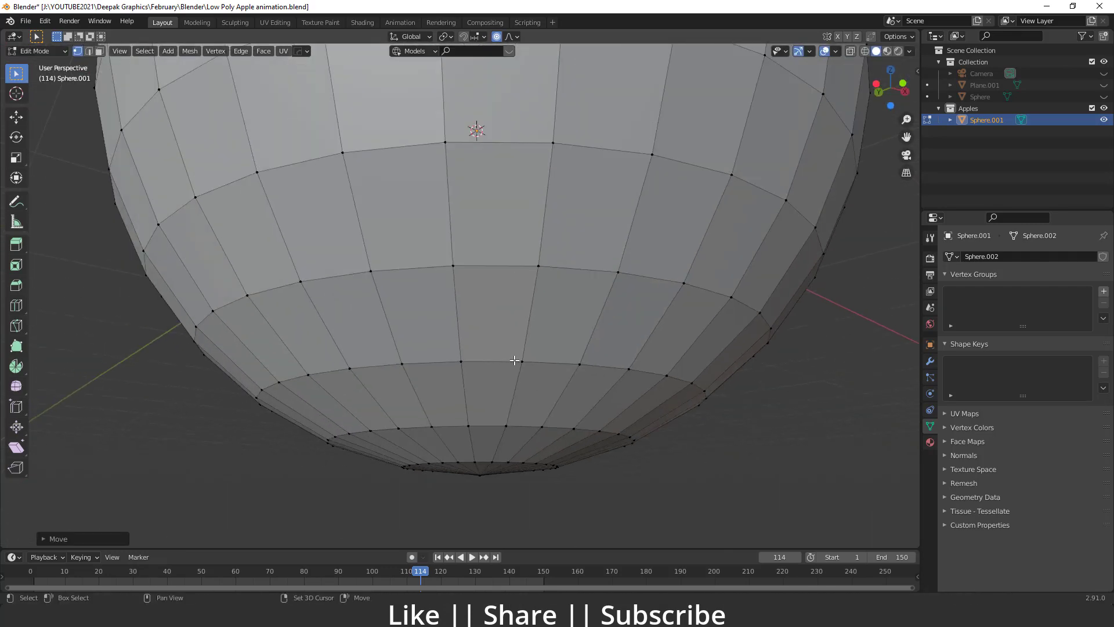
scroll(494, 384, "down", 3)
left_click(466, 355)
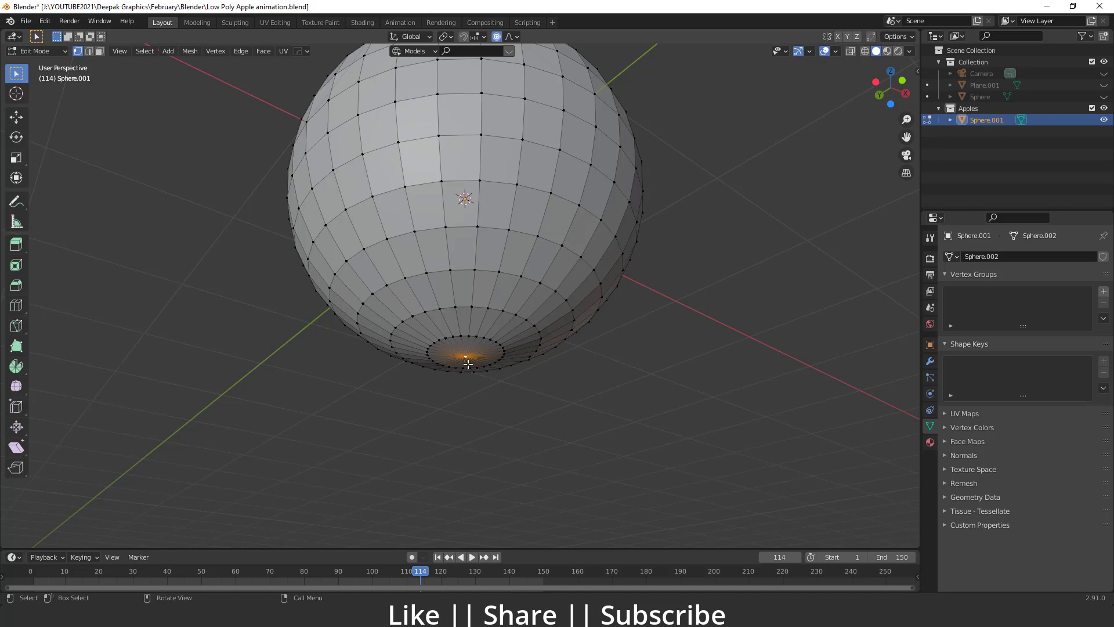
key("g")
key("z")
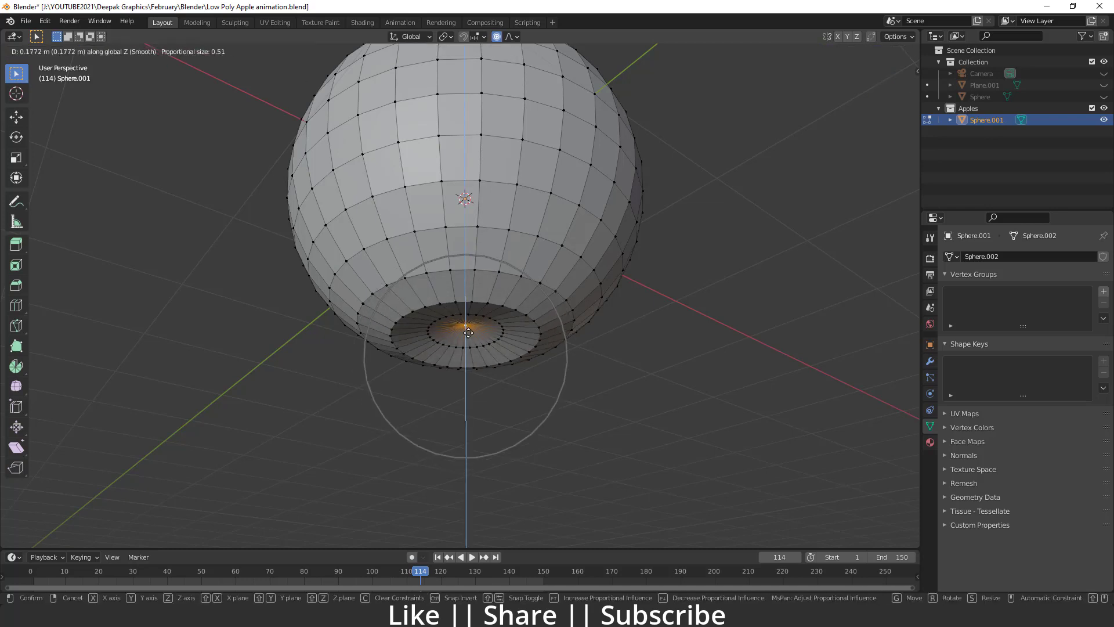
scroll(468, 334, "down", 1)
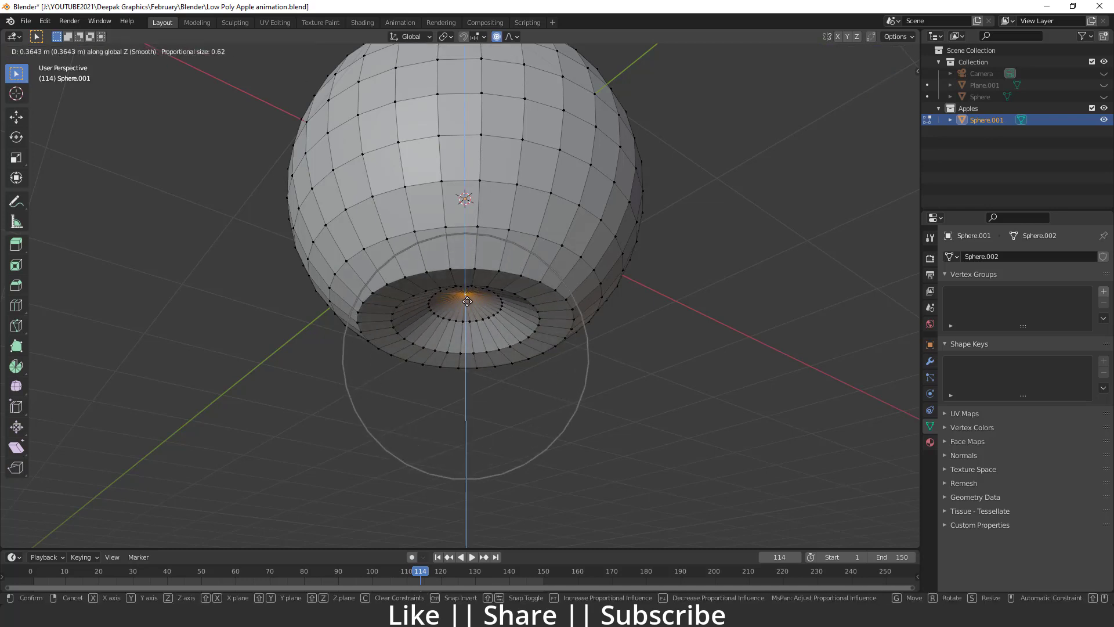
scroll(467, 302, "down", 2)
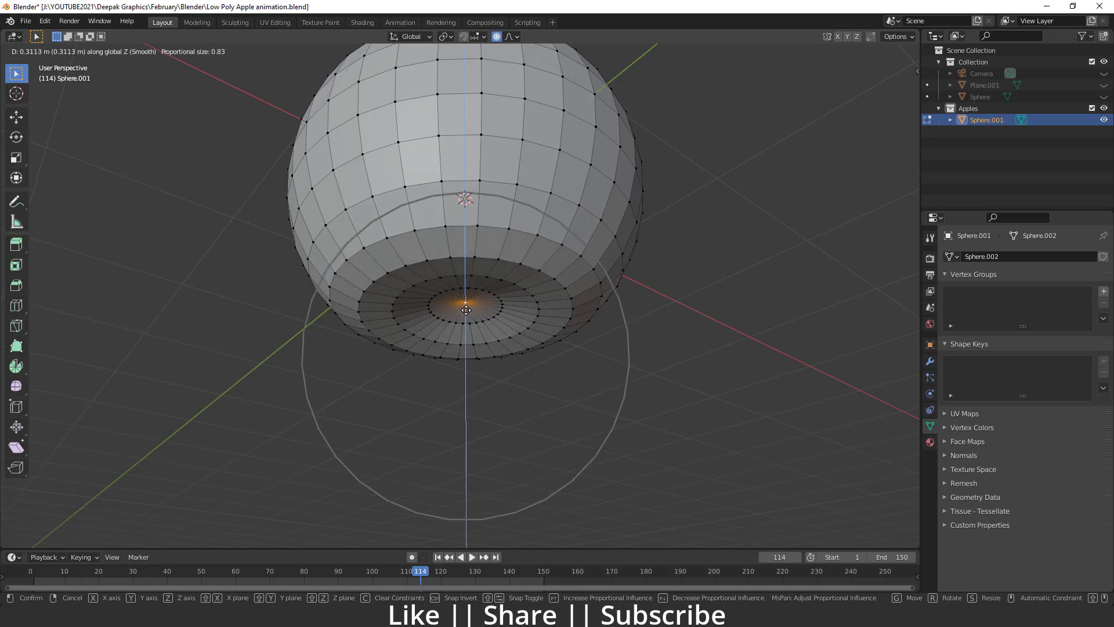
scroll(466, 310, "up", 1)
scroll(466, 309, "down", 1)
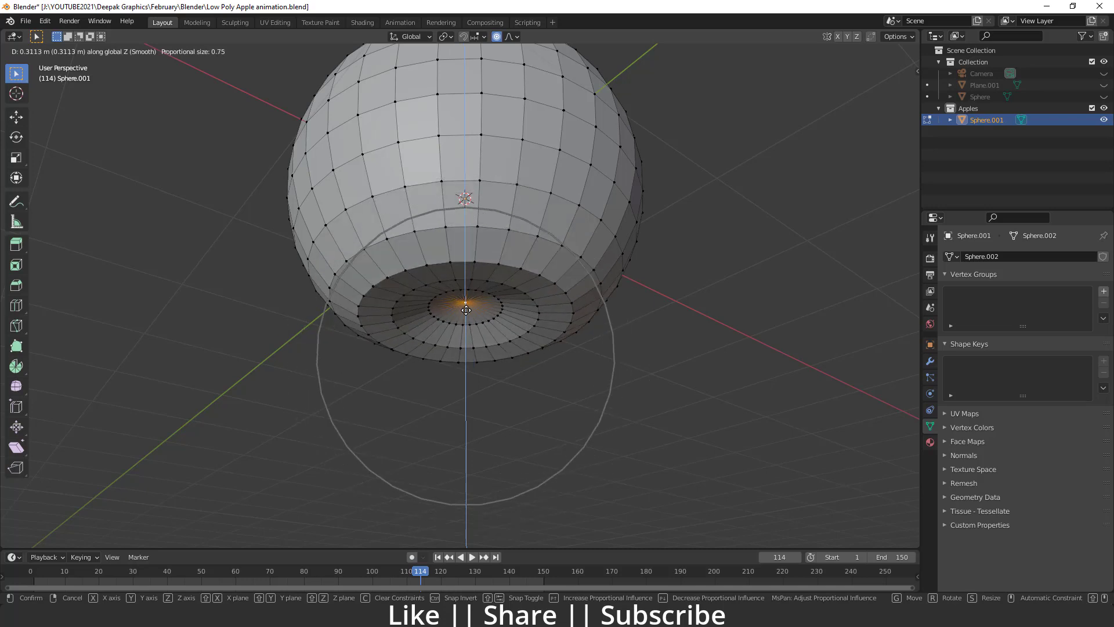
left_click(466, 310)
scroll(639, 381, "down", 5)
middle_click_drag(639, 380, 567, 440)
key("Tab")
- In the front orthographic view, enter Edit Mode and proportionally move the selected top vertex
middle_click_drag(440, 326, 427, 299)
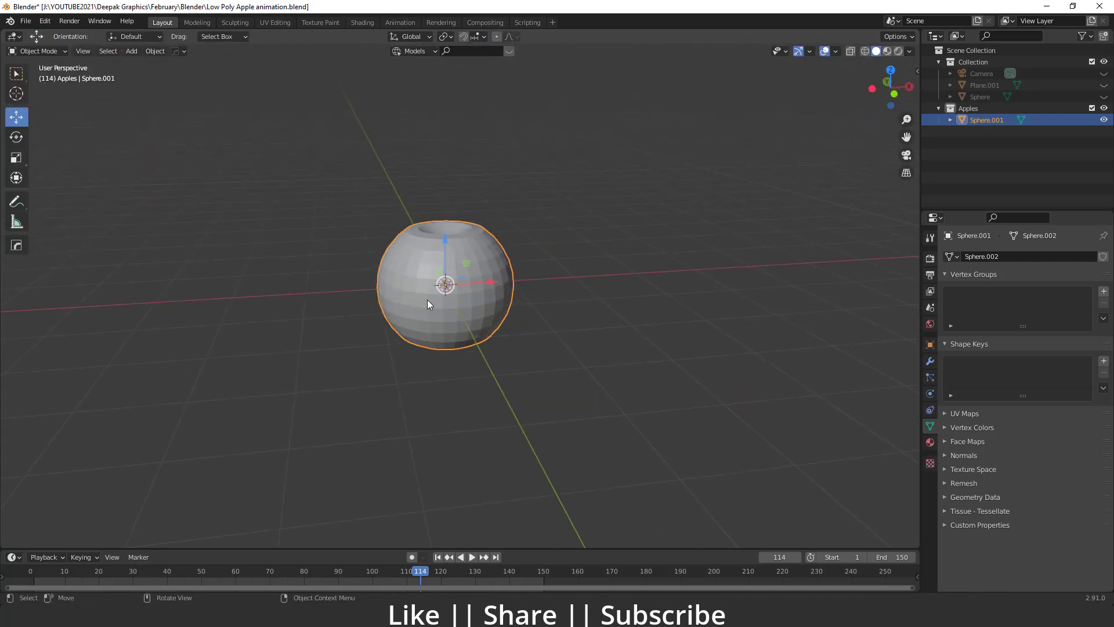
key("grave")
left_click(356, 258)
key("Tab")
scroll(500, 296, "up", 2)
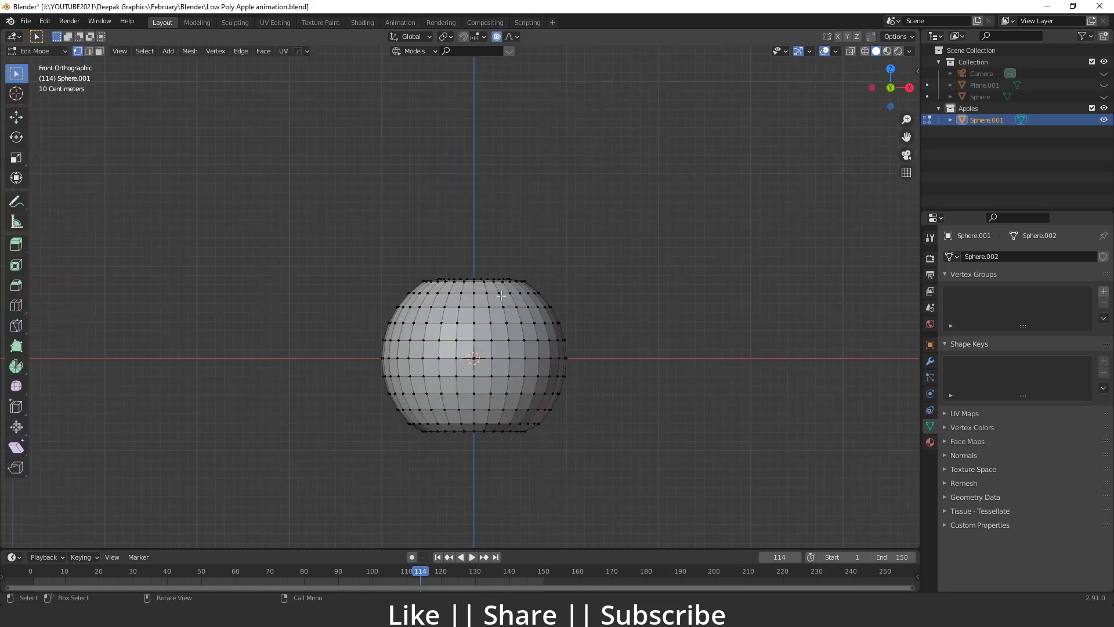
middle_click_drag(501, 296, 447, 354)
key("g")
left_click(569, 353)
- From the top view, nudge two rim vertices proportionally, then return to Object Mode
key("grave")
left_click(466, 186)
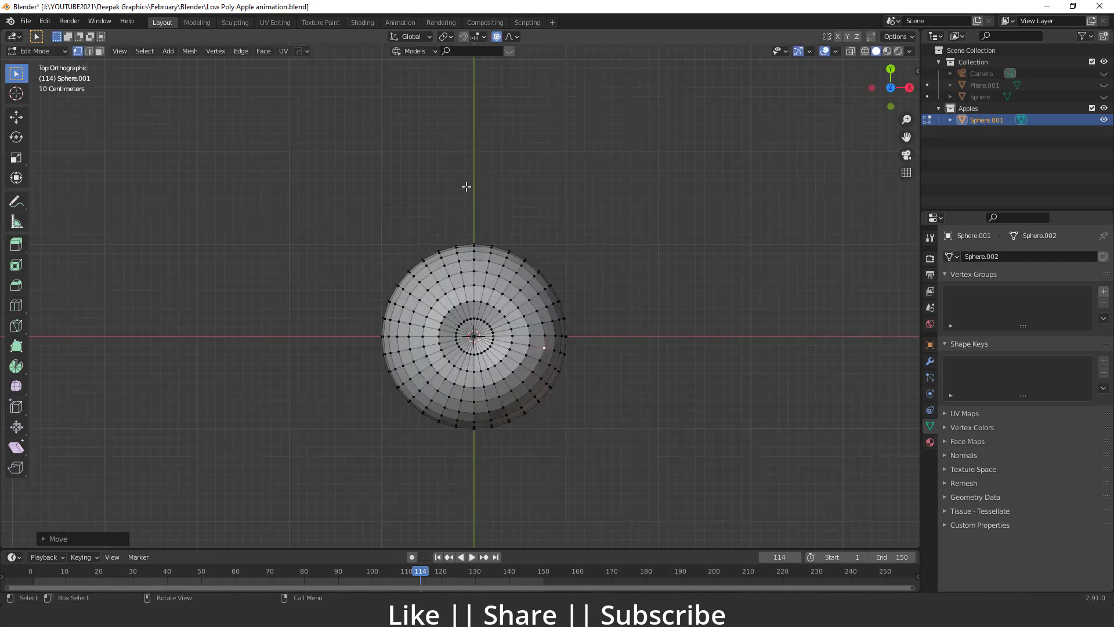
left_click(439, 251)
key("g")
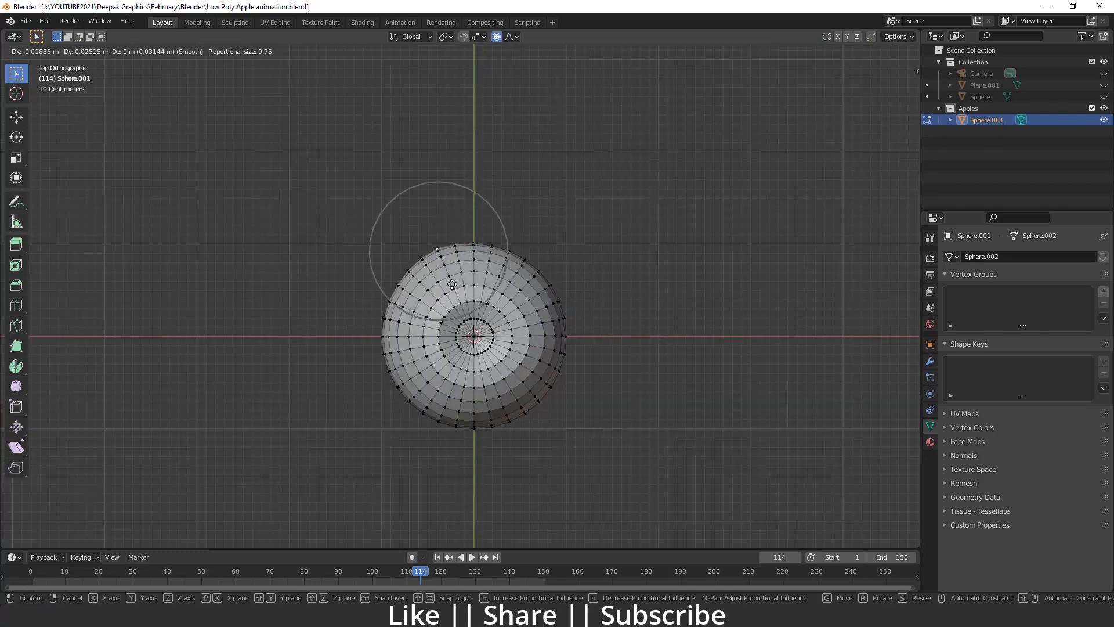
left_click(447, 286)
key("g")
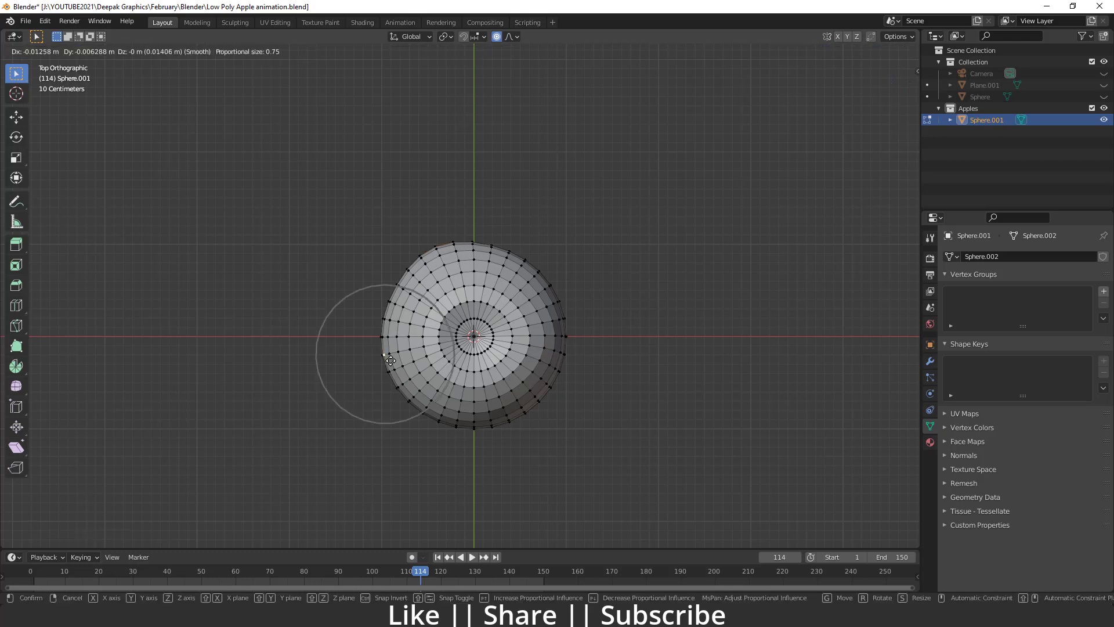
left_click(393, 360)
key("Tab")
middle_click_drag(602, 413, 492, 364)
- Reshape the apple's top again by moving the selected top vertex, back in Object Mode
scroll(492, 364, "up", 3)
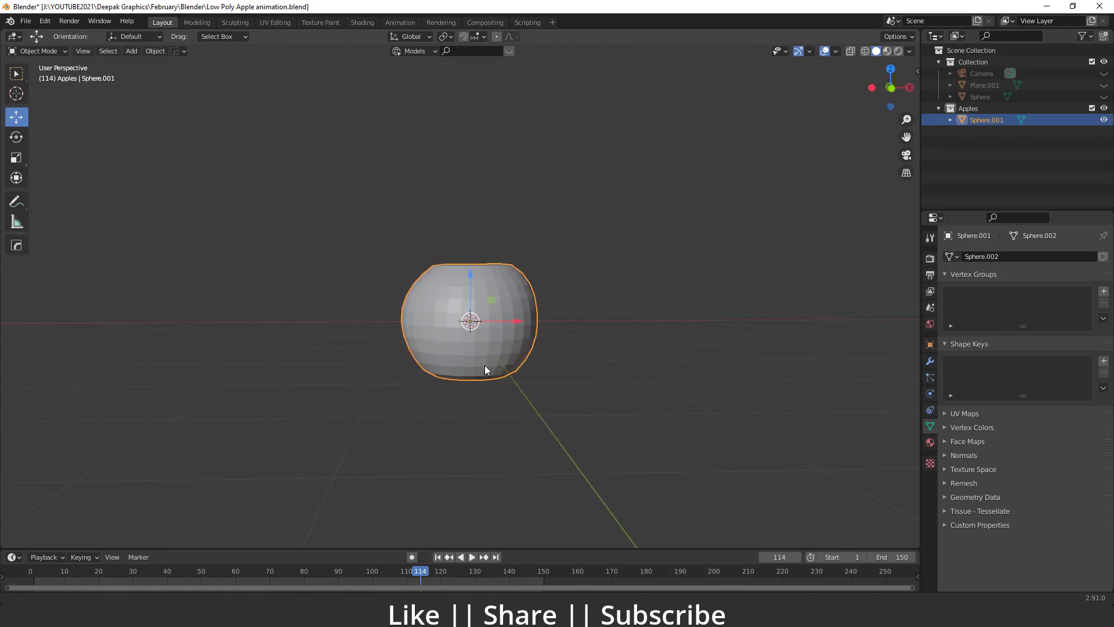
middle_click_drag(364, 242, 438, 278)
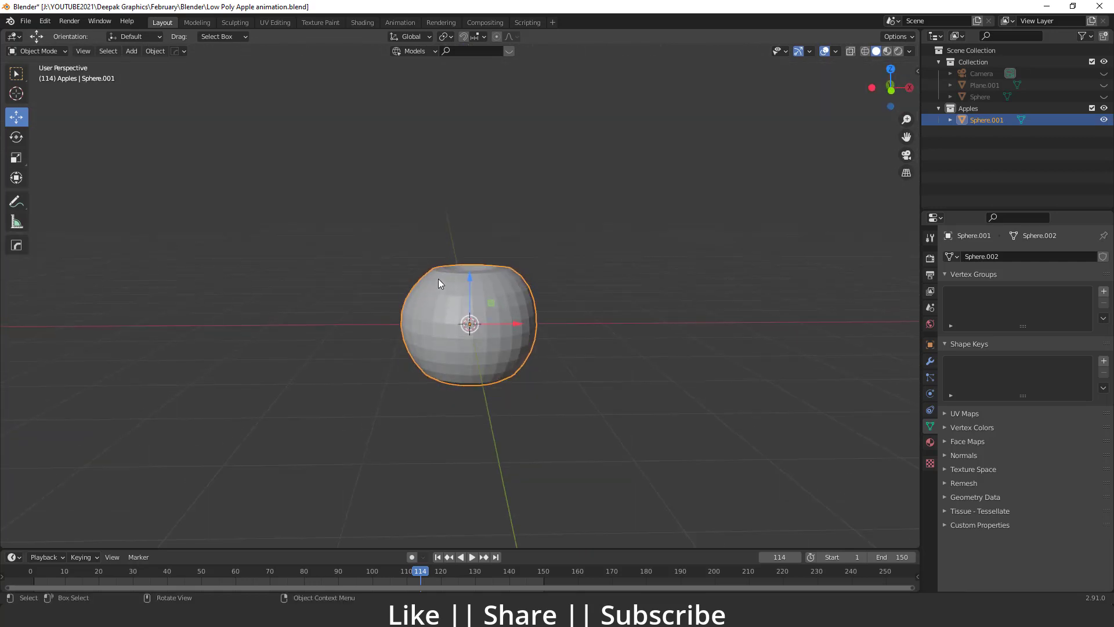
key("Tab")
scroll(420, 257, "up", 2)
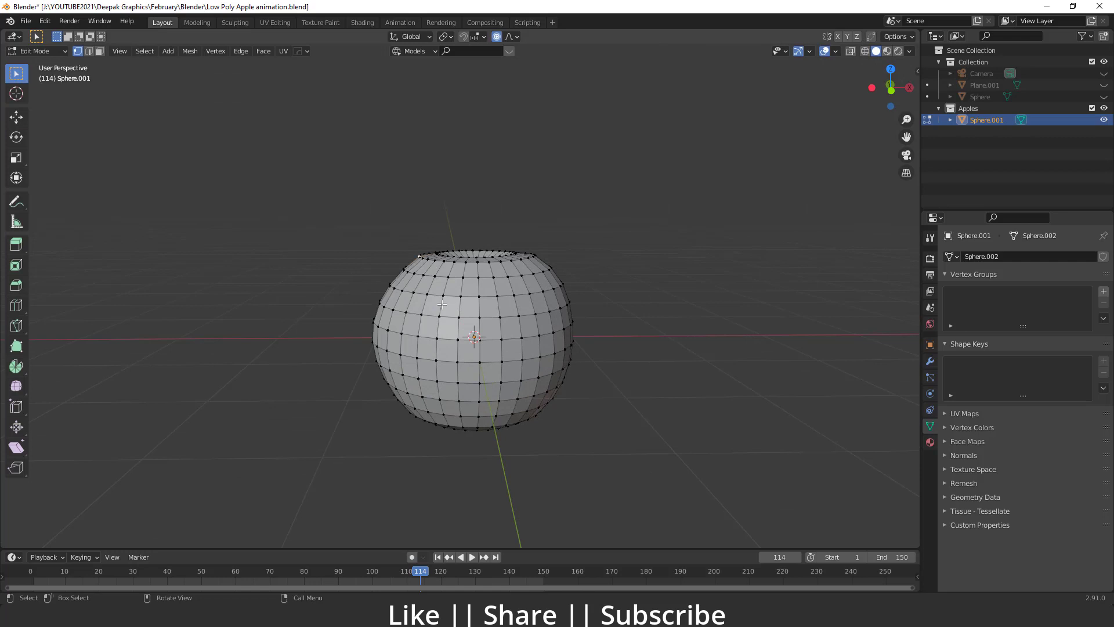
key("g")
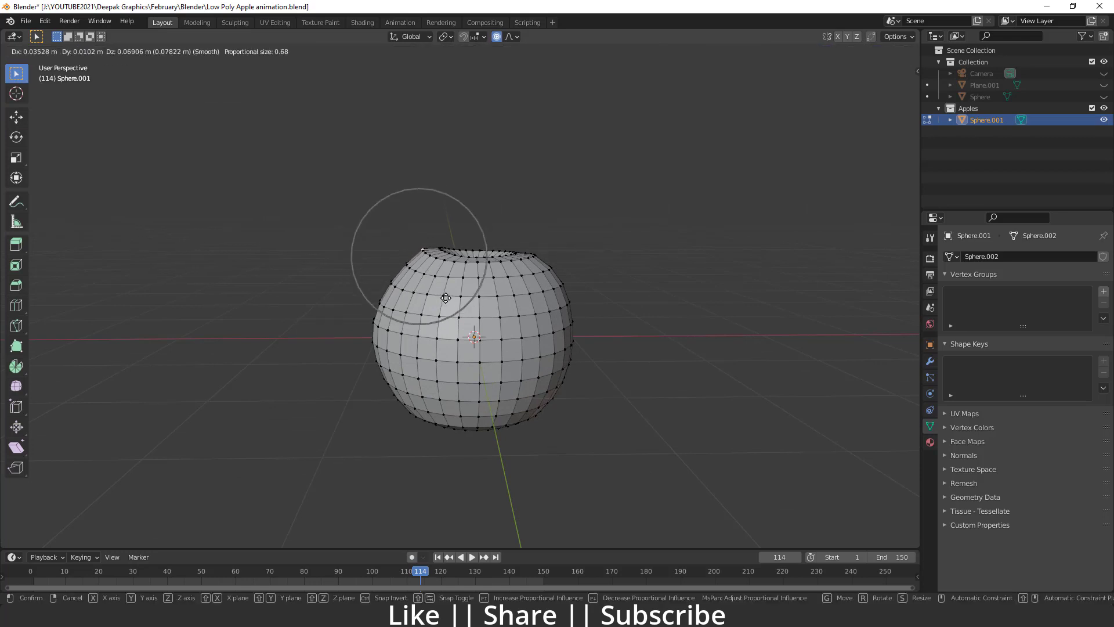
scroll(445, 298, "up", 1)
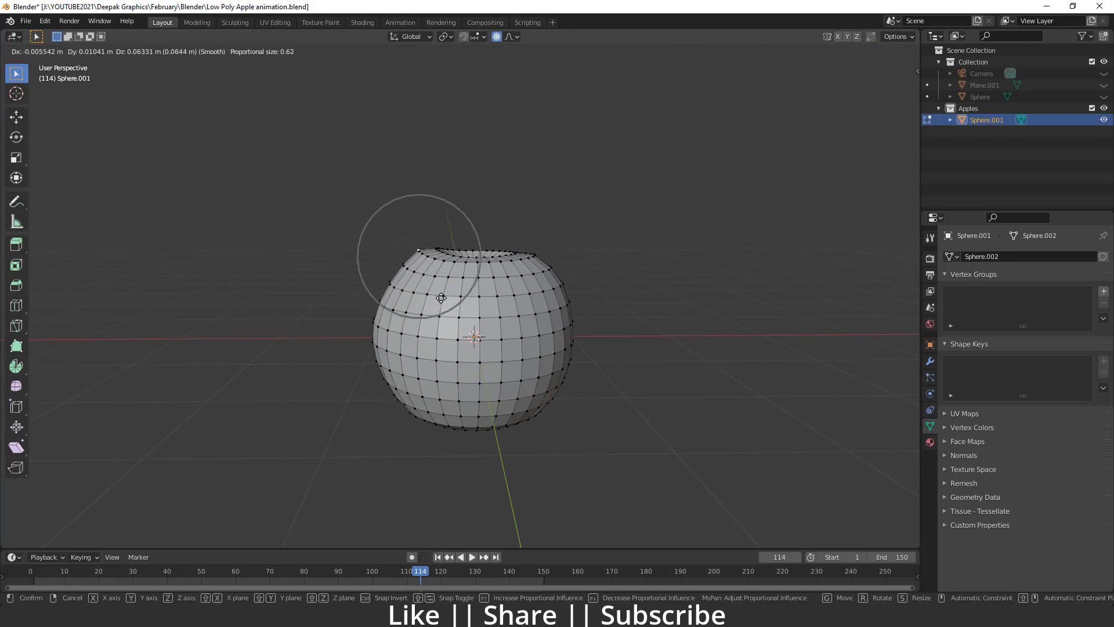
left_click(441, 297)
key("Tab")
middle_click_drag(622, 323, 597, 376)
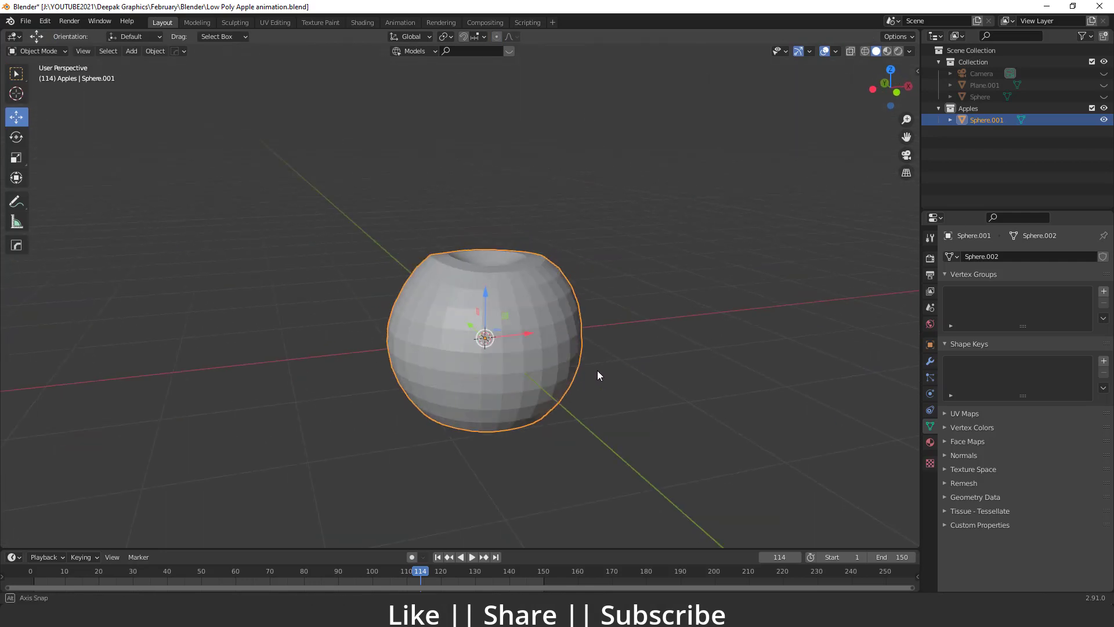
scroll(557, 323, "down", 3)
scroll(472, 354, "up", 4)
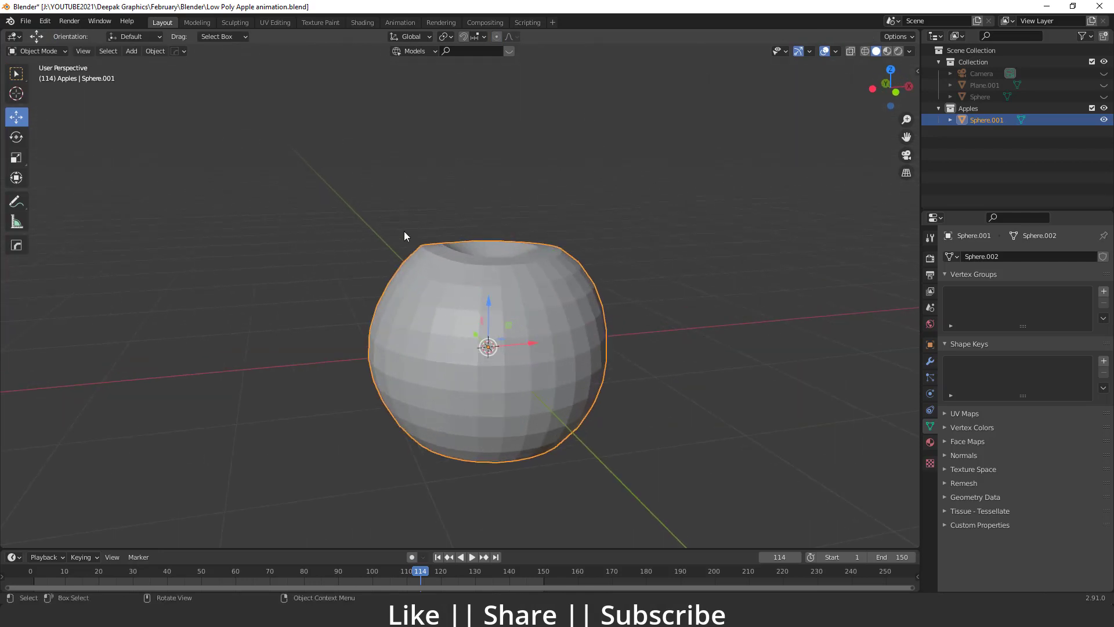
- Add a cylinder, shrink it, and raise it to the top of the apple
key("shift+a")
mouse_move(474, 277)
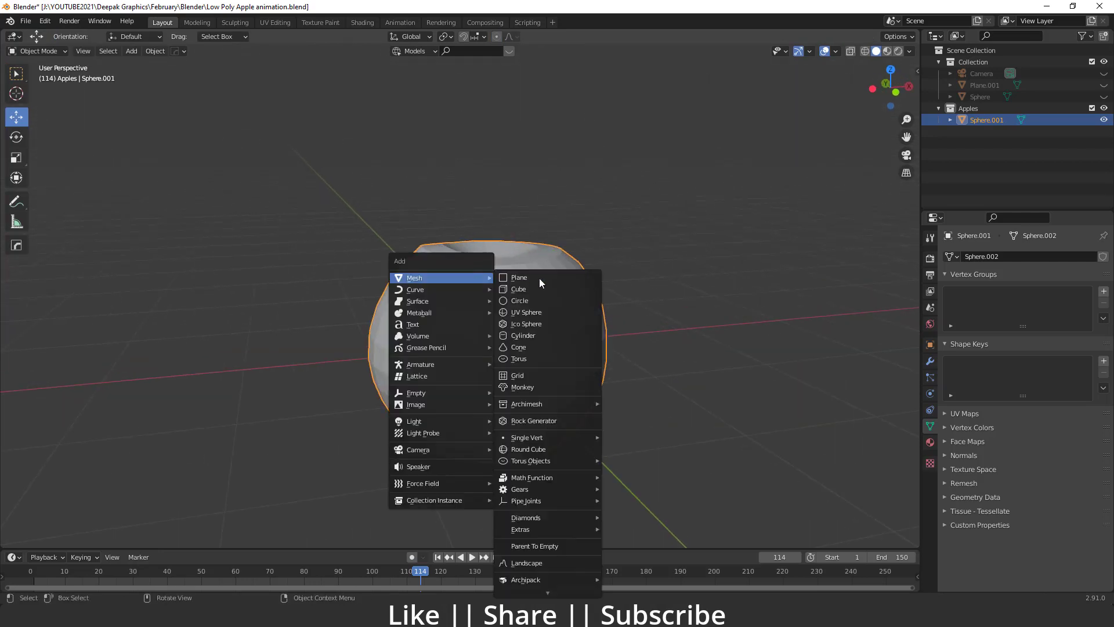
left_click(525, 335)
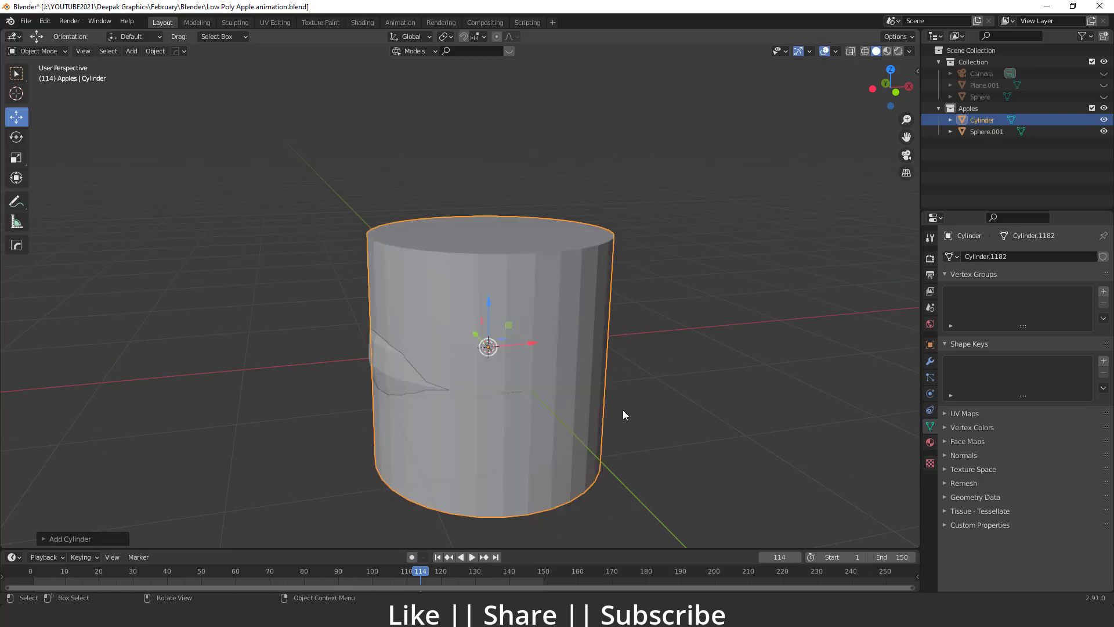
key("s")
left_click(502, 351)
key("g")
key("z")
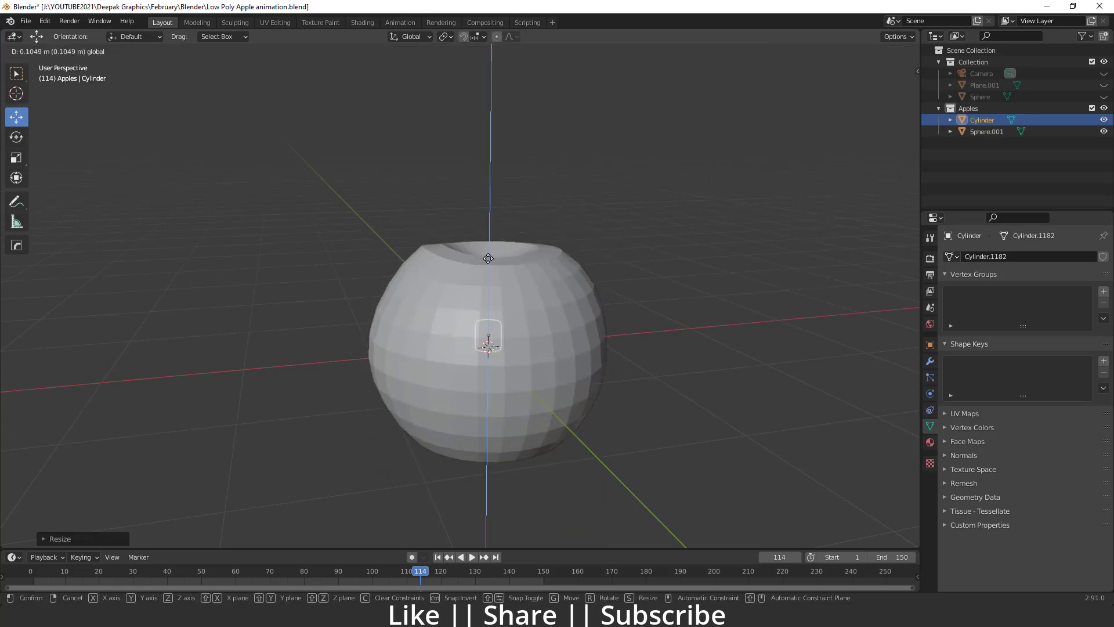
left_click(401, 196)
- Switch to front orthographic view, enter Edit Mode with X-ray, and turn off Proportional Editing
key("grave")
left_click(345, 149)
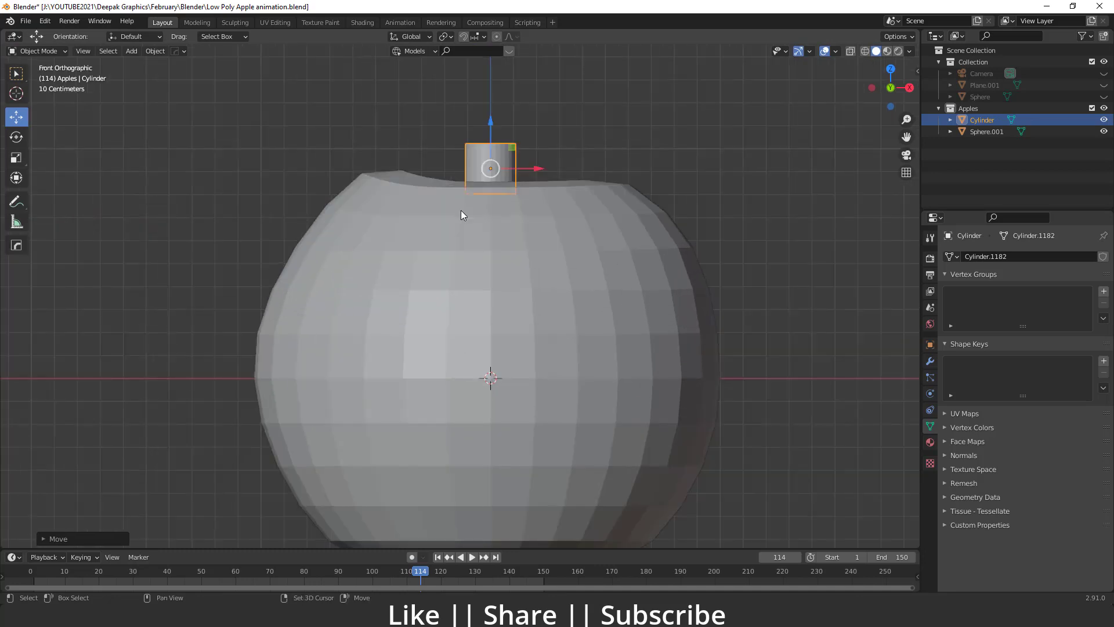
scroll(475, 338, "up", 4)
key("Tab")
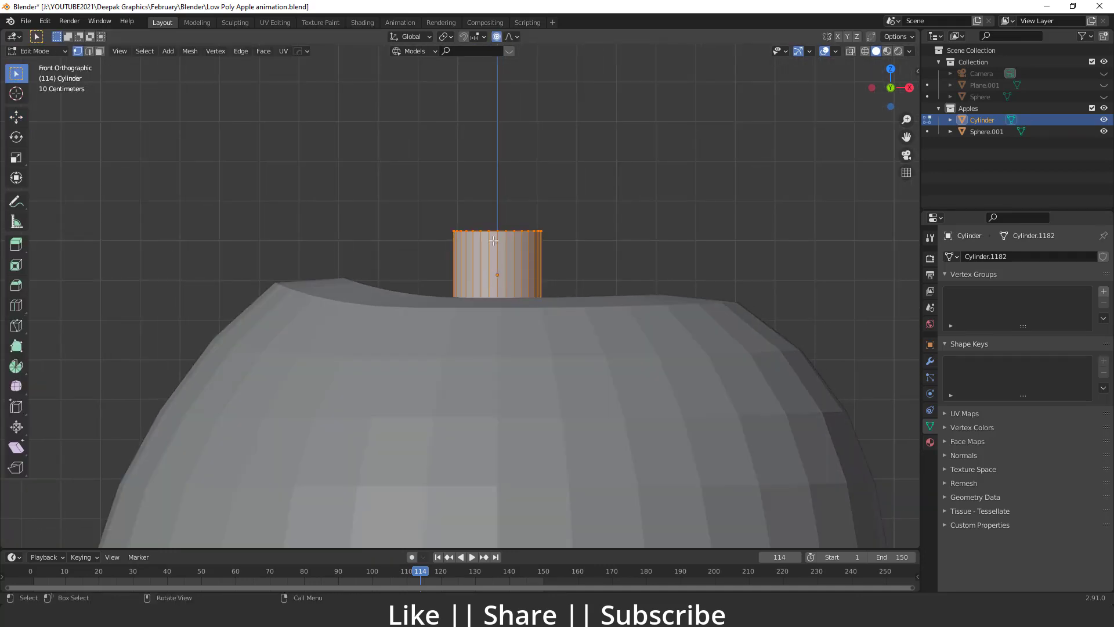
left_click(851, 51)
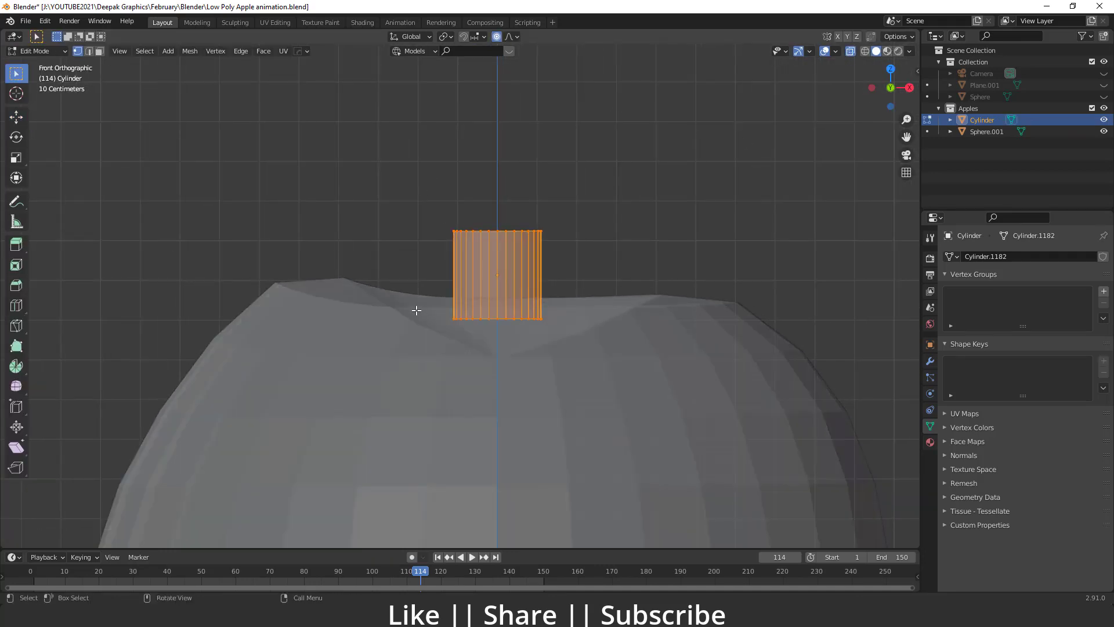
left_click_drag(416, 311, 621, 373)
key("c")
key("Escape")
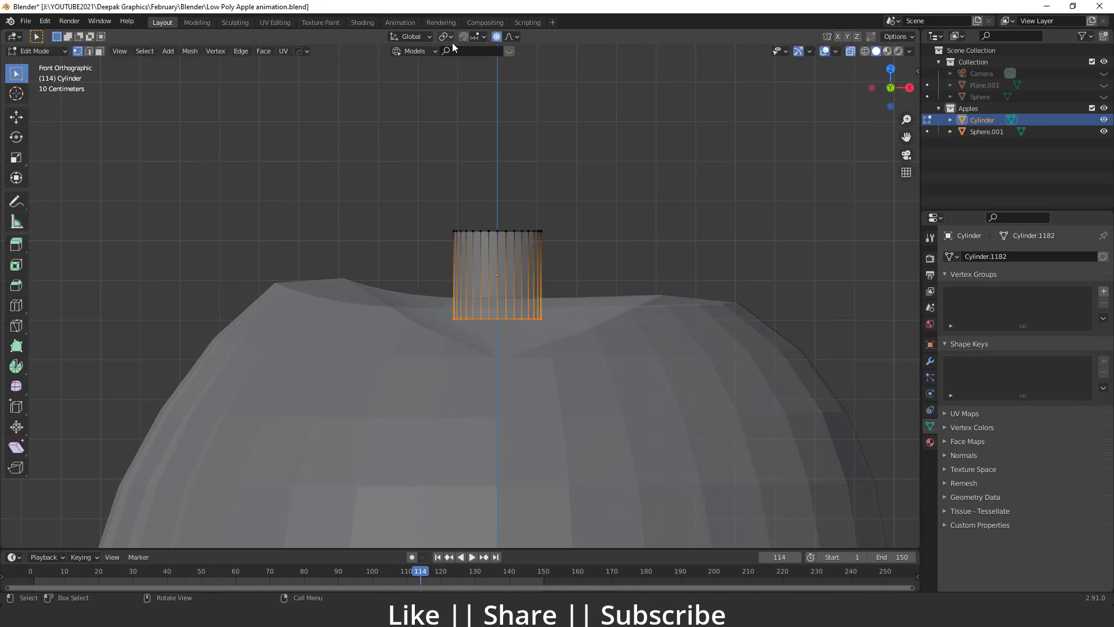
left_click(496, 36)
- Widen the cylinder's bottom ring and narrow its top ring to taper the stem
left_click_drag(291, 299, 636, 361)
key("s")
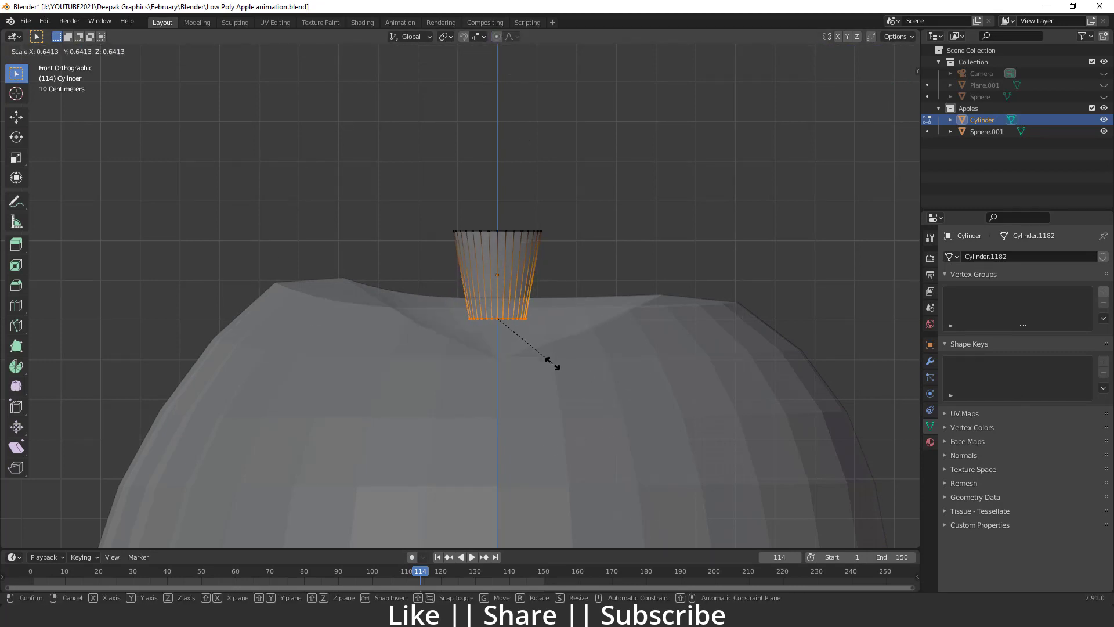
left_click(606, 383)
left_click_drag(437, 219, 579, 251)
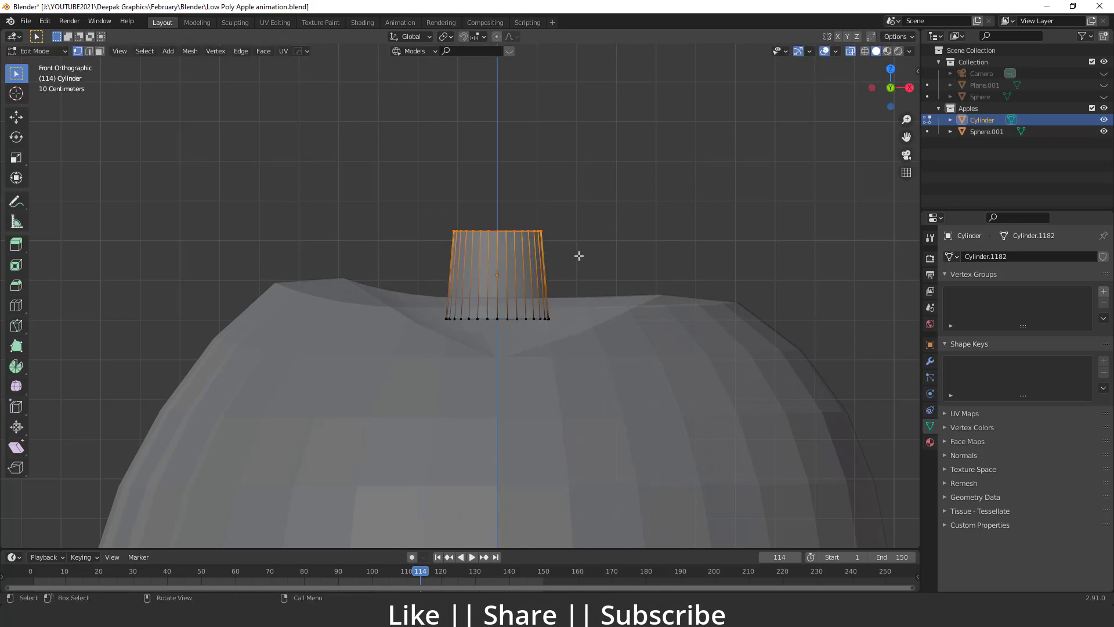
key("s")
left_click(558, 258)
- Extrude the top ring upward twice, shifting each new ring left to bend the stem
key("e")
left_click(542, 217)
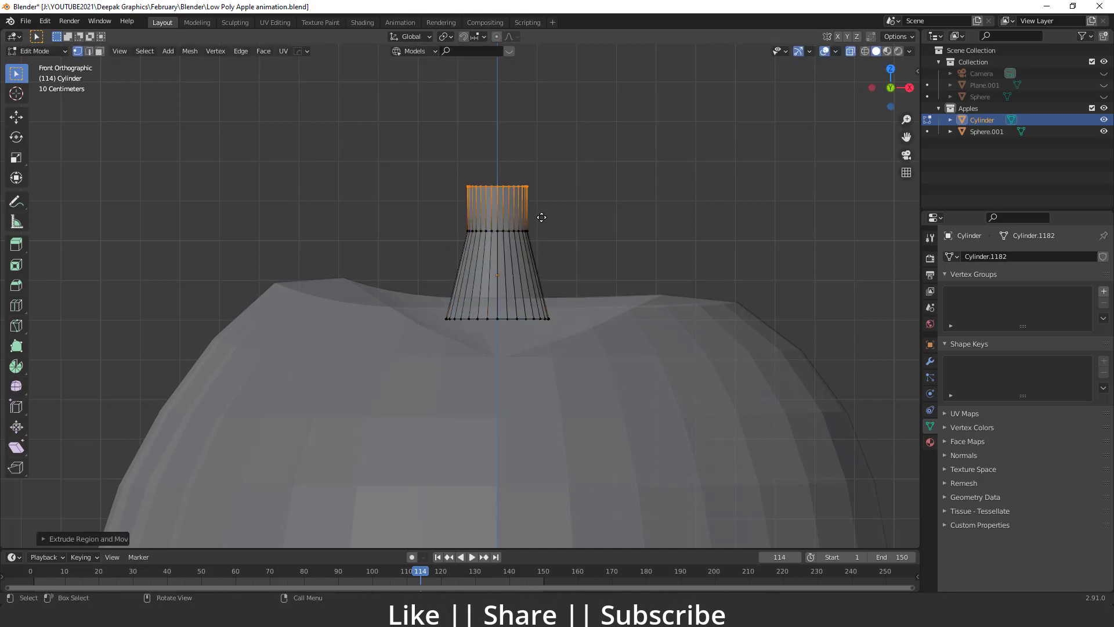
key("g")
left_click(546, 212)
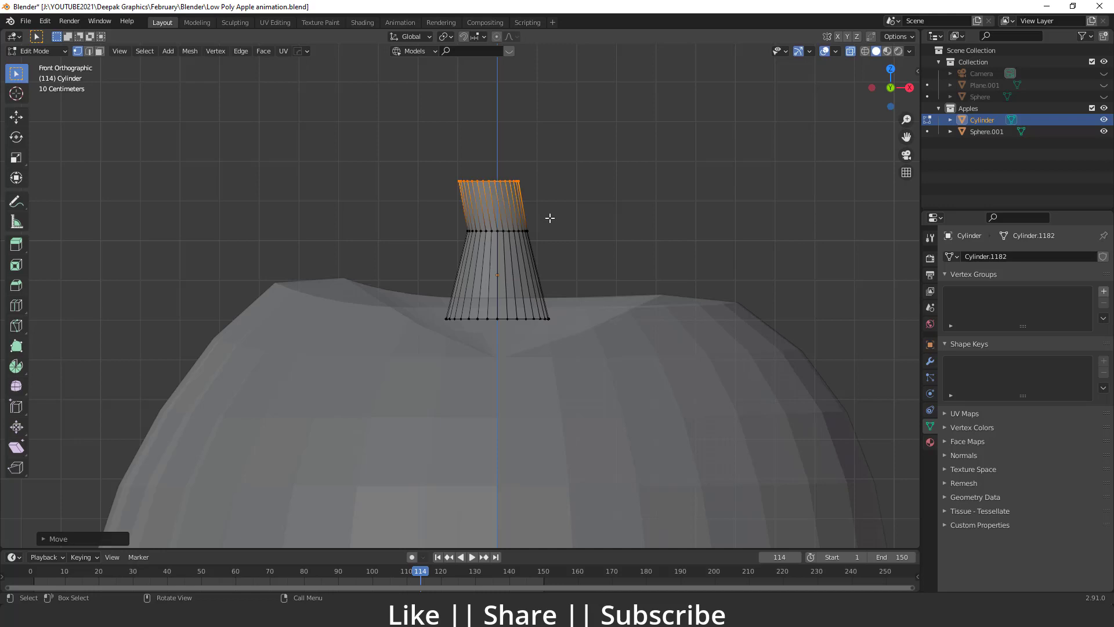
key("e")
left_click(557, 184)
key("g")
left_click(523, 170)
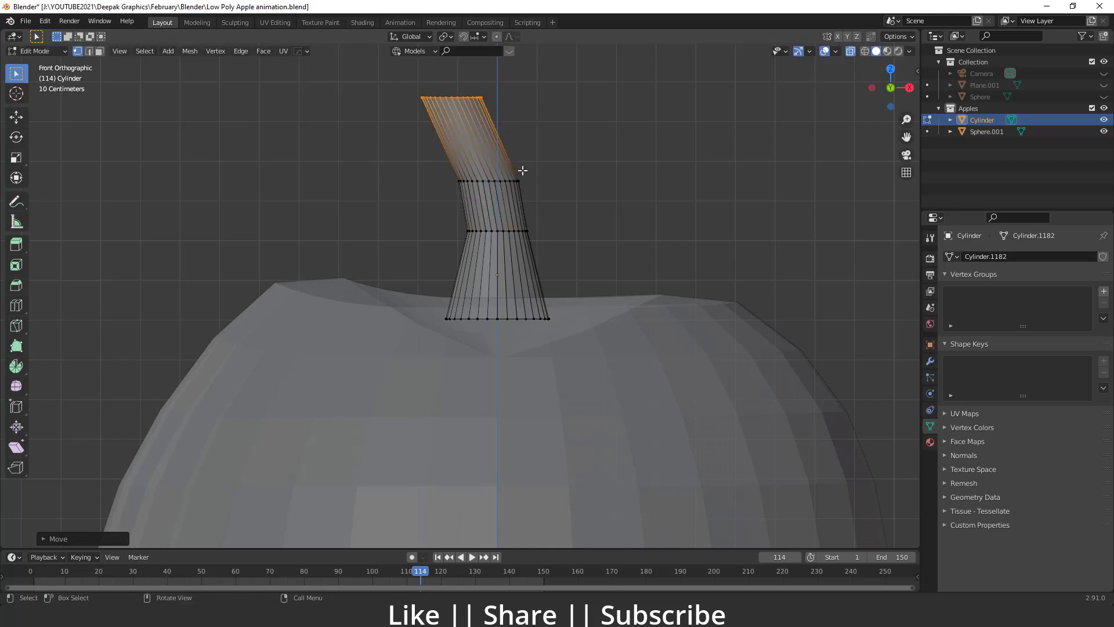
middle_click_drag(530, 182, 542, 262, "shift")
scroll(543, 263, "down", 1)
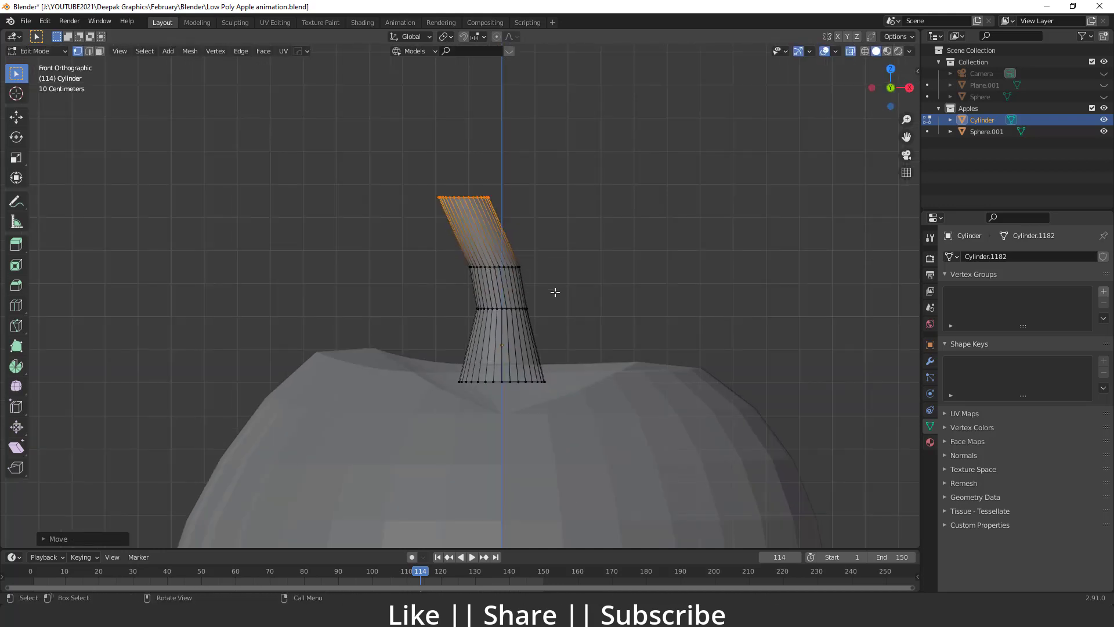
- Extrude one more stem segment up and to the left and narrow its tip
key("e")
left_click(554, 266)
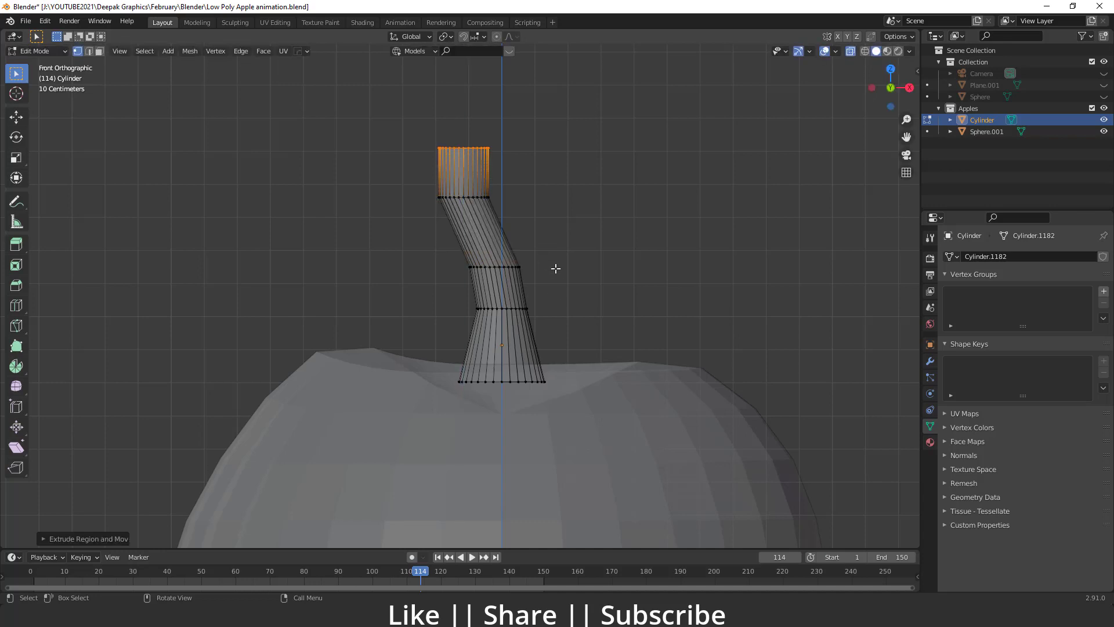
key("g")
left_click(516, 246)
key("s")
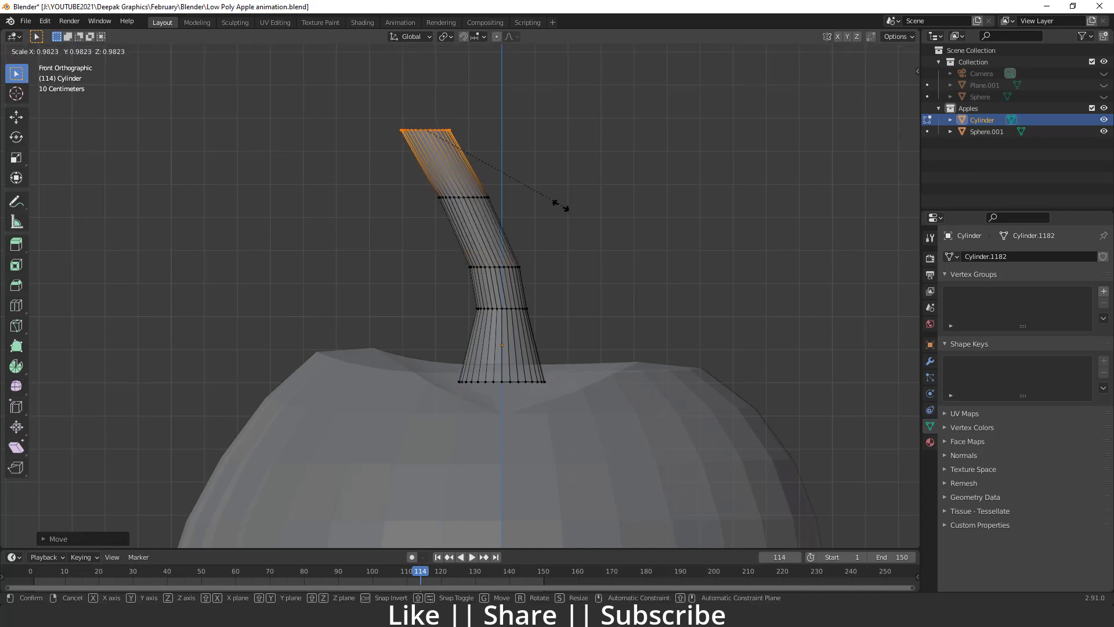
left_click(396, 199)
key("s")
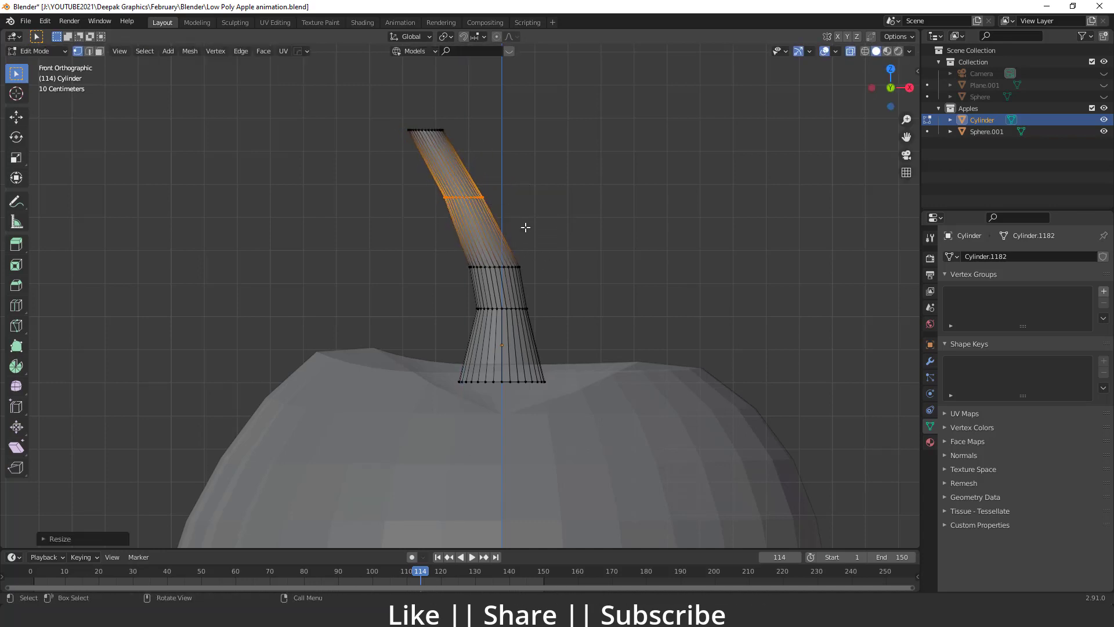
left_click(525, 226)
- Rescale the stem's middle edge loop and select its bottom loop
left_click(529, 308, "alt")
key("s")
left_click(551, 342)
left_click(542, 381, "alt")
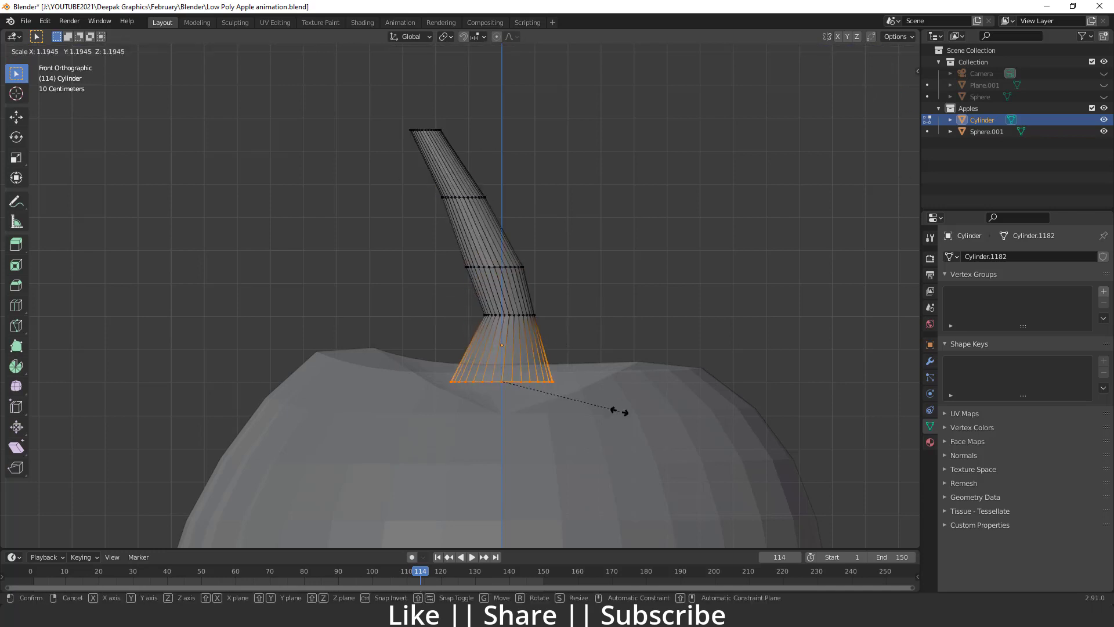
key("Tab")
middle_click_drag(617, 411, 526, 307)
- Return to Object Mode and orbit to check the stem in perspective
key("KP_1")
scroll(491, 314, "up", 2)
key("Tab")
key("Tab")
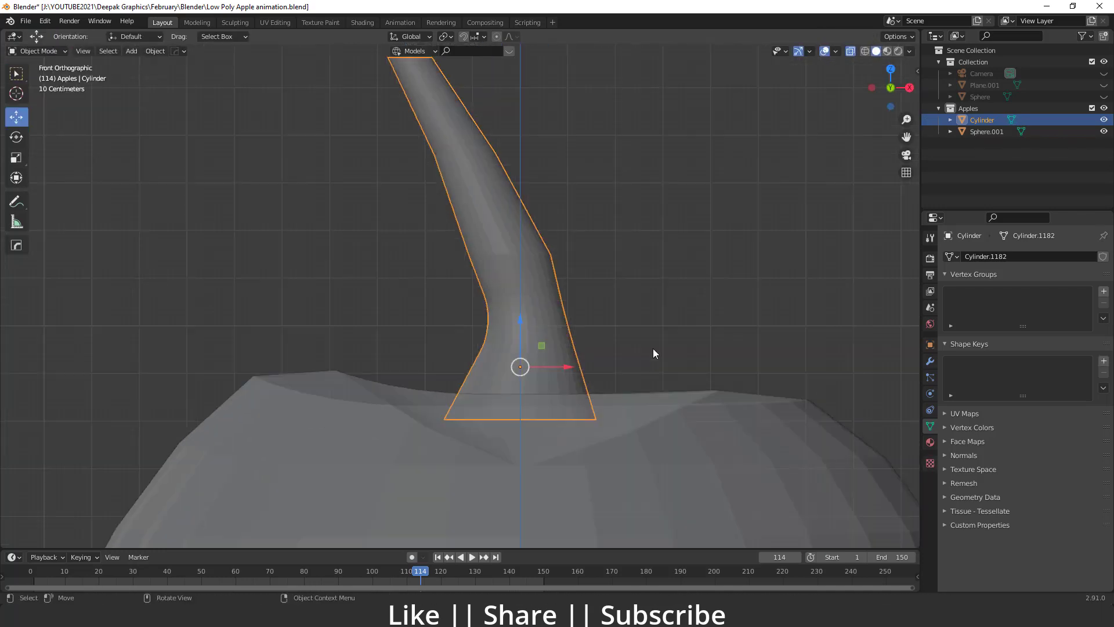
scroll(652, 348, "down", 4)
middle_click_drag(652, 350, 513, 377)
key("g")
right_click(477, 295)
key("alt+a")
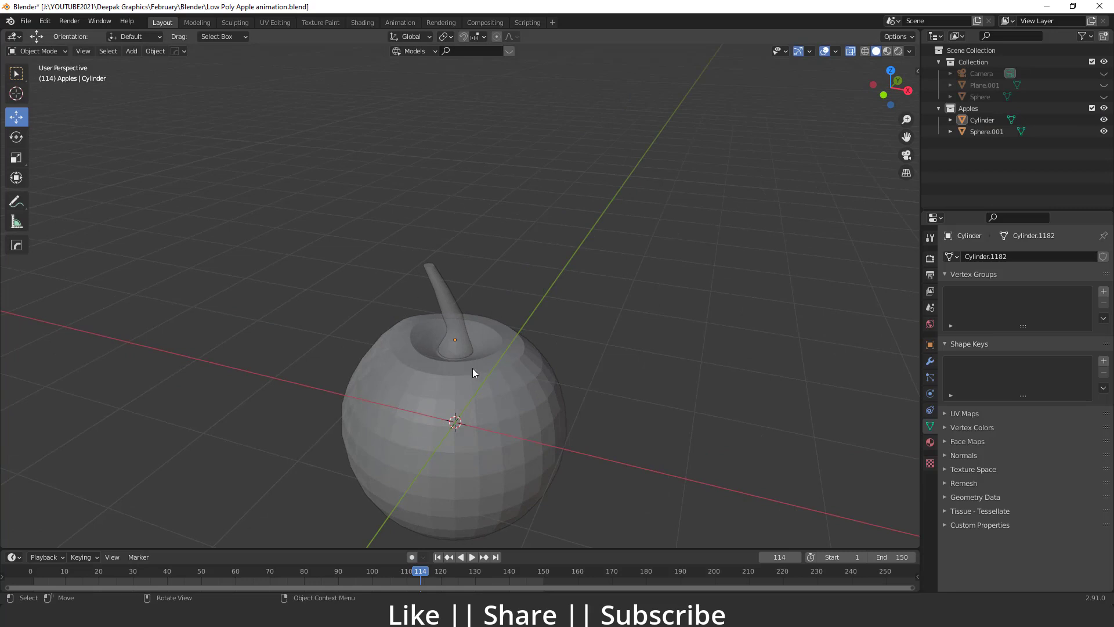
- In top view, add a plane and move it to the right of the apple
scroll(473, 372, "up", 3)
middle_click_drag(430, 430, 458, 381)
key("grave")
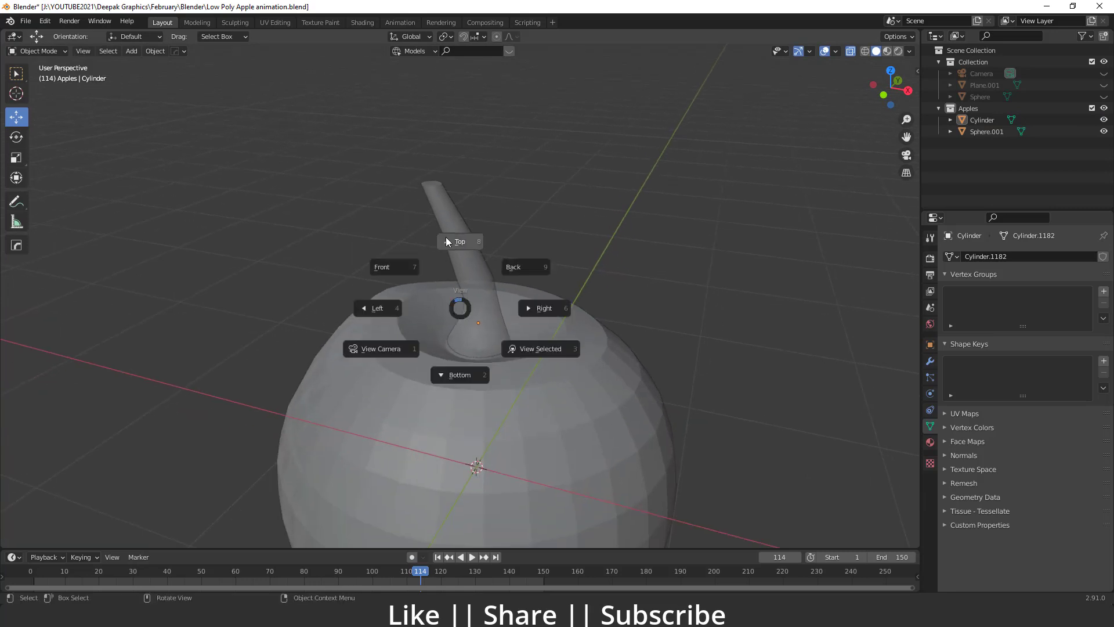
left_click(446, 241)
scroll(436, 321, "down", 2)
key("shift+a")
mouse_move(423, 306)
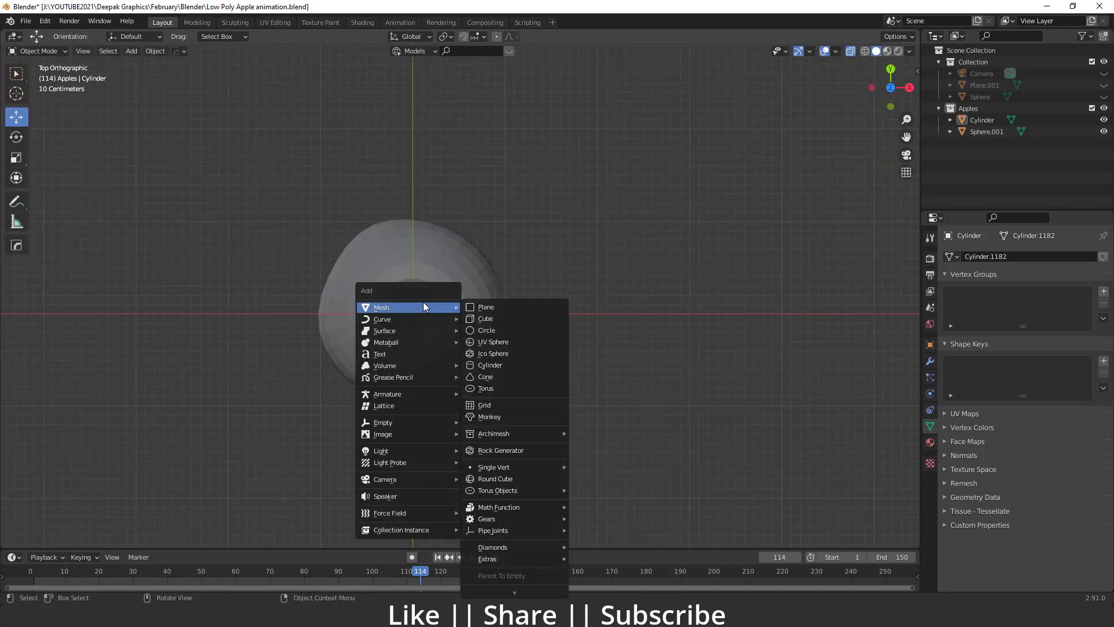
left_click(485, 308)
left_click_drag(459, 319, 758, 316)
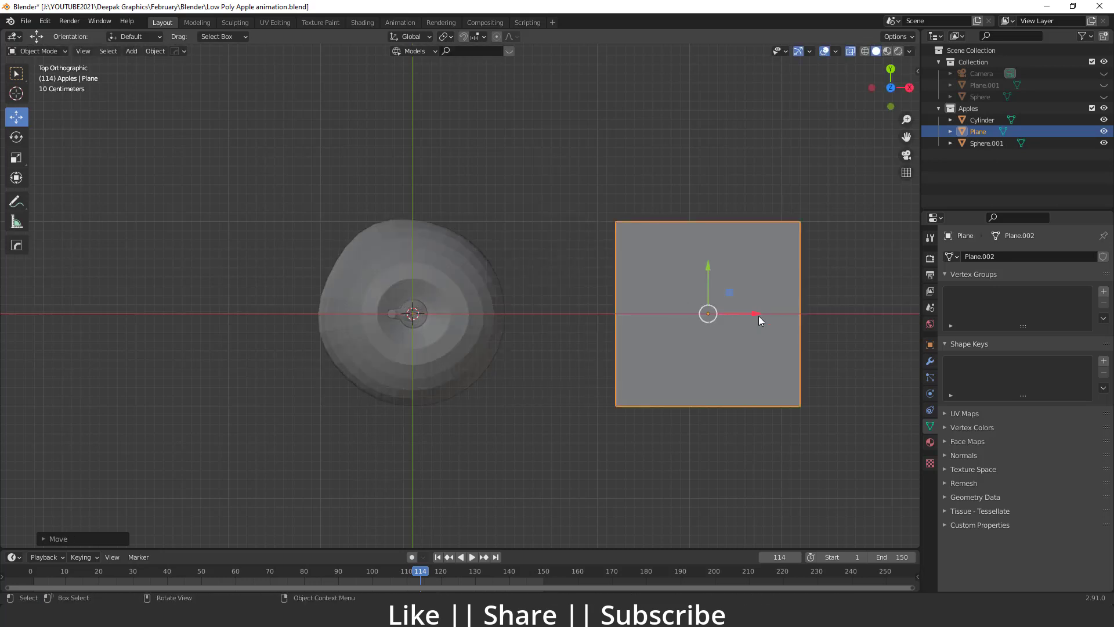
middle_click_drag(757, 316, 652, 301, "shift")
- Give the plane a Subdivision Surface modifier with viewport level 2
left_click(930, 360)
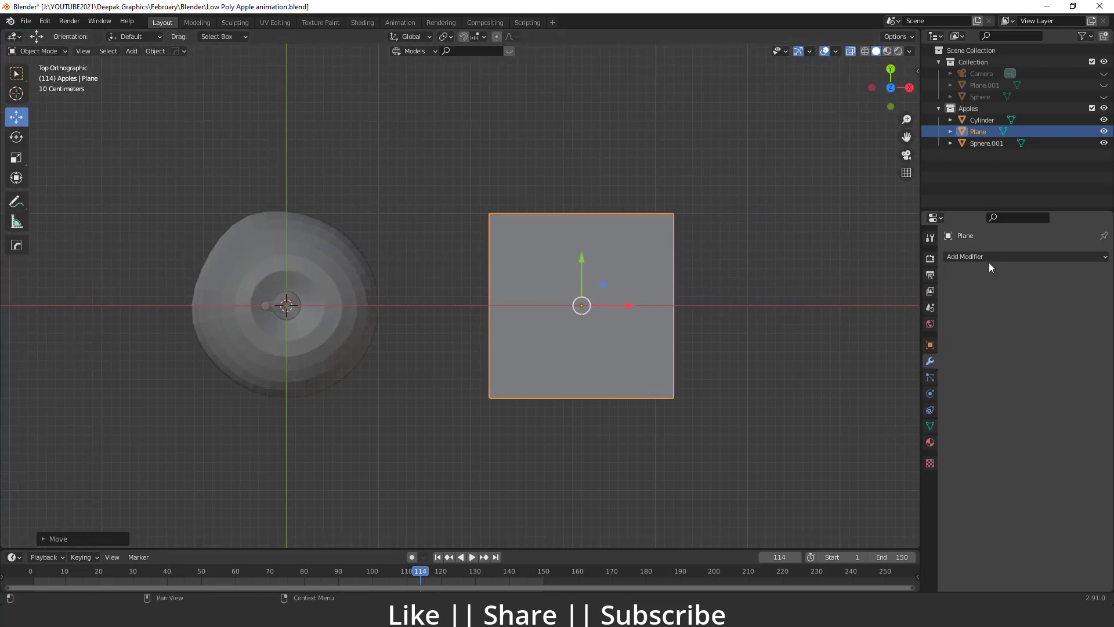
left_click(989, 257)
left_click(907, 456)
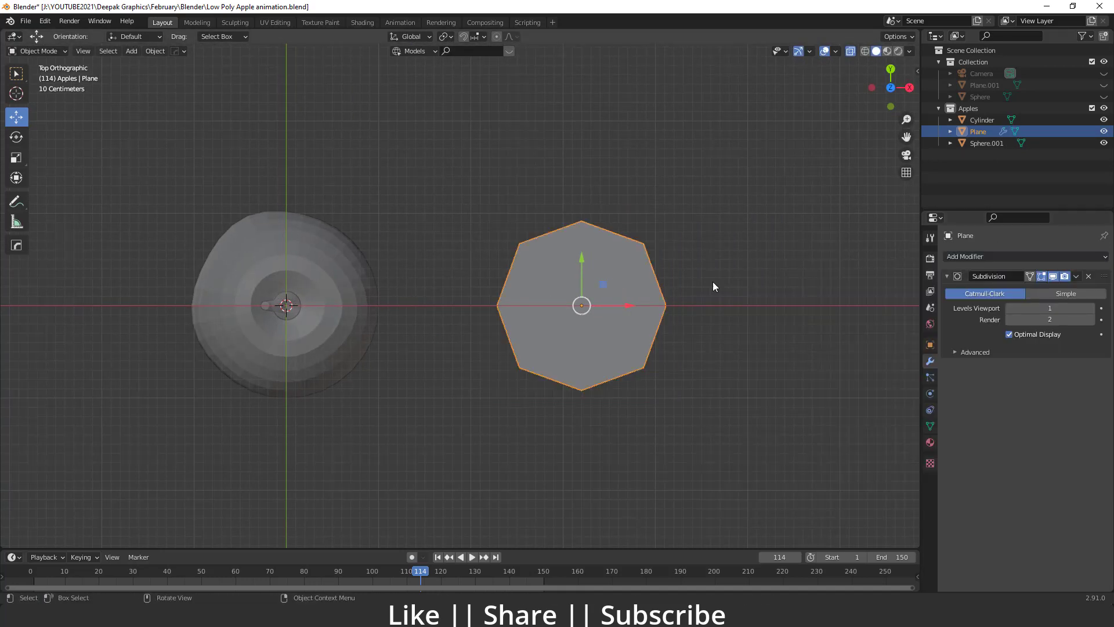
left_click(1090, 308)
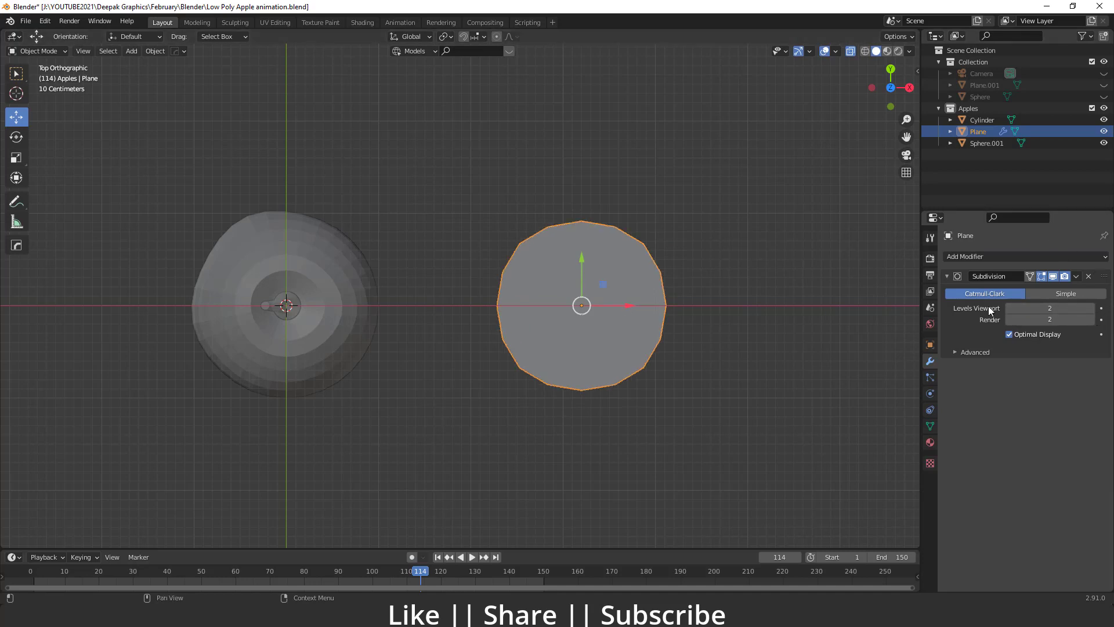
- Narrow the plane's top and bottom vertex pairs, then apply the Subdivision modifier
key("Tab")
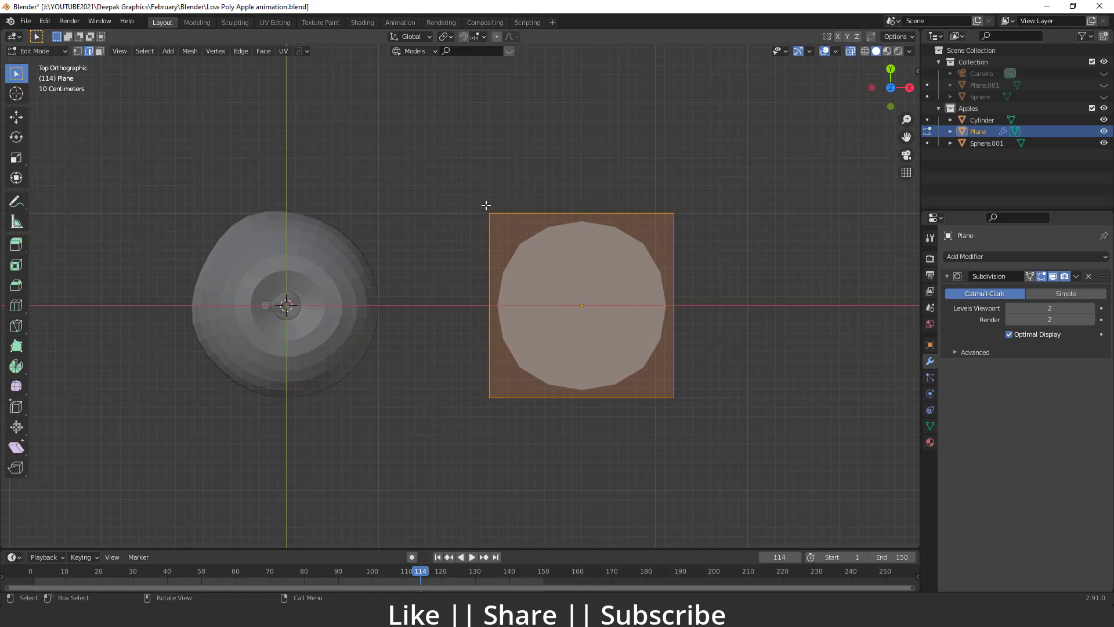
key("1")
left_click_drag(447, 169, 674, 228)
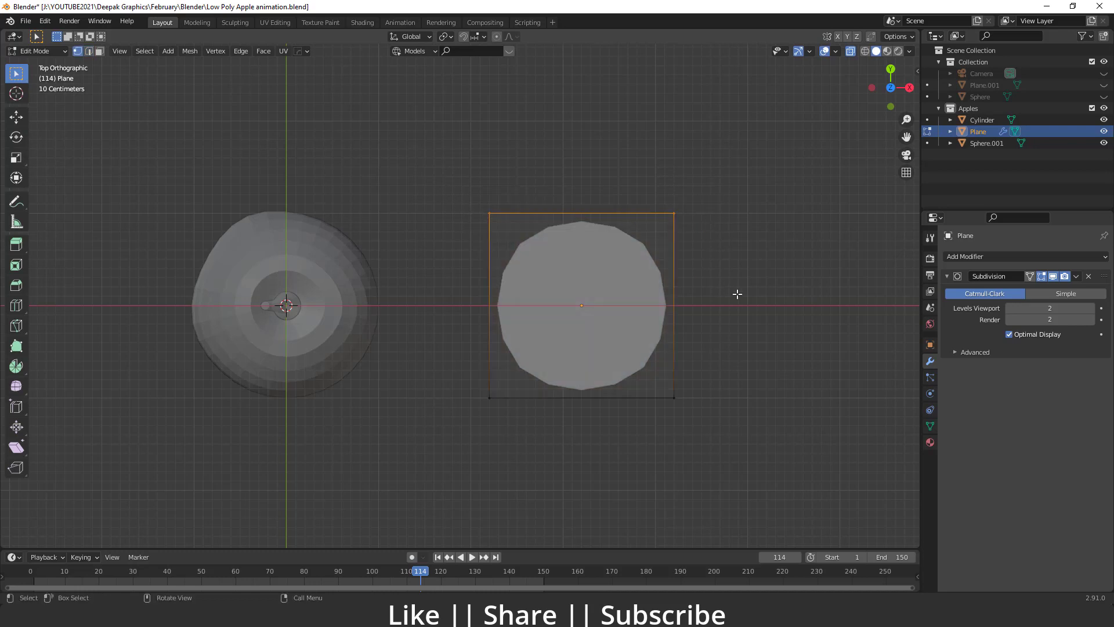
key("s")
left_click(628, 256)
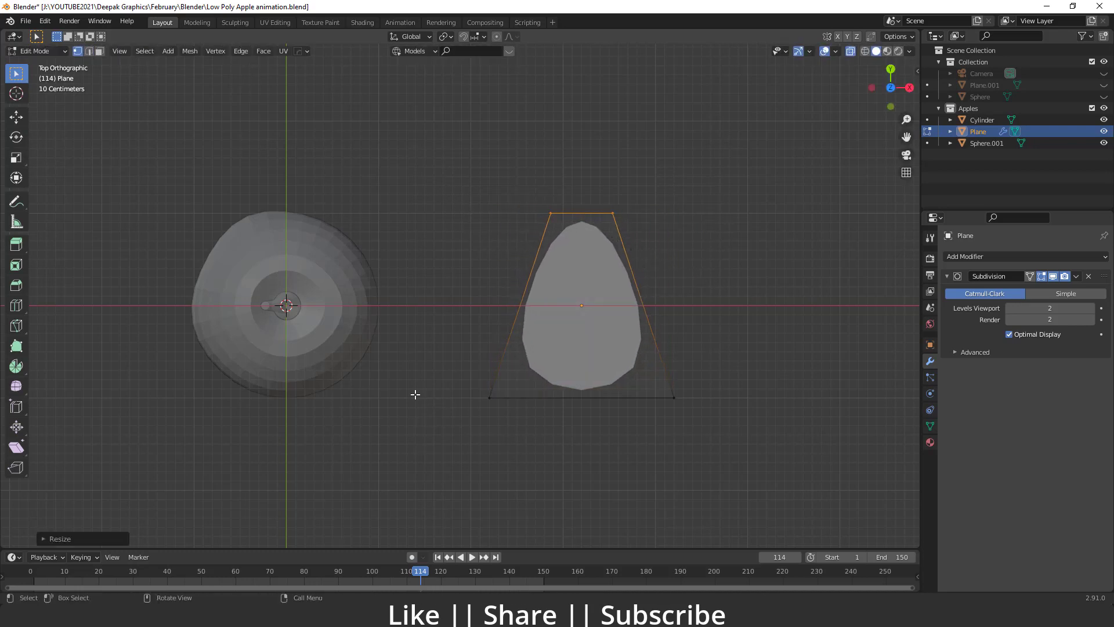
left_click_drag(456, 368, 791, 435)
key("s")
left_click(709, 407)
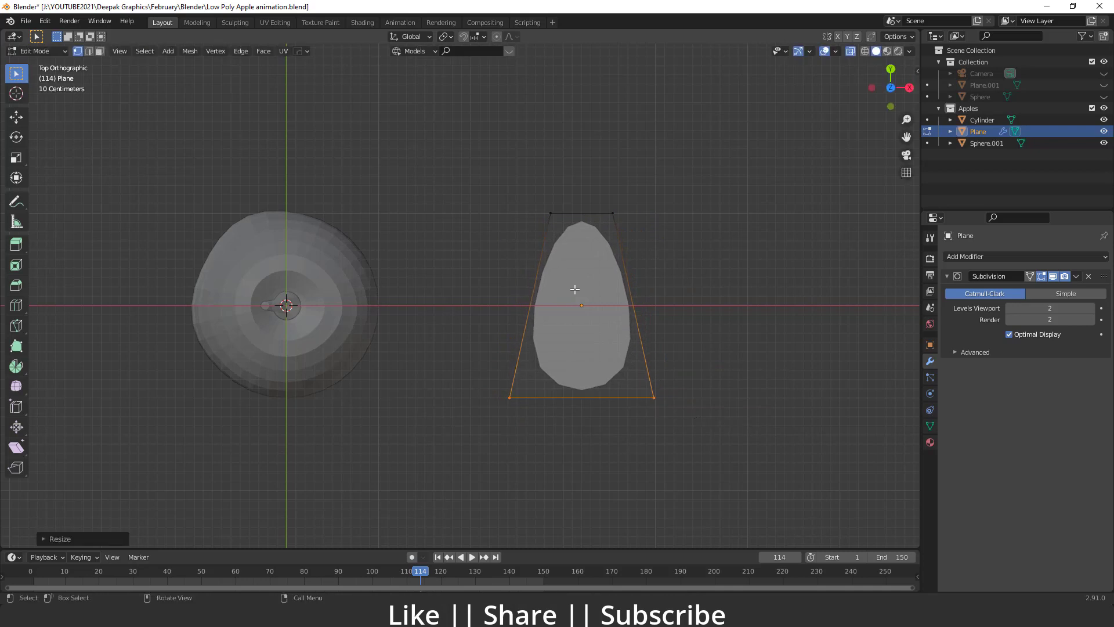
key("Tab")
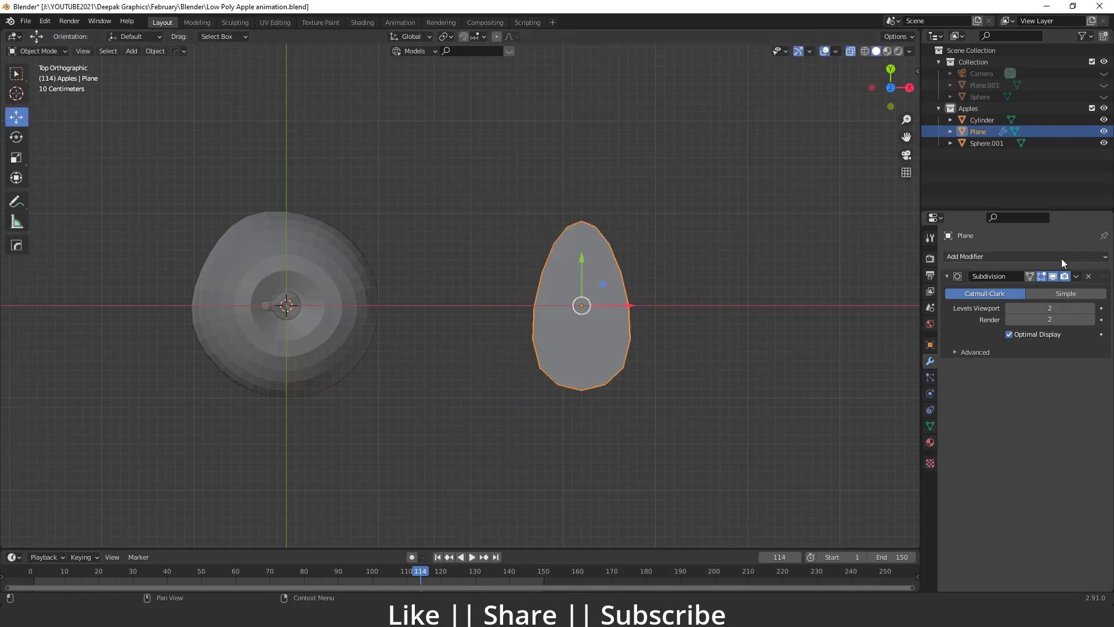
left_click(1076, 276)
left_click(1032, 292)
- Reshape the leaf by nudging its right tip, middle and left-end vertices
key("Tab")
scroll(656, 327, "up", 2)
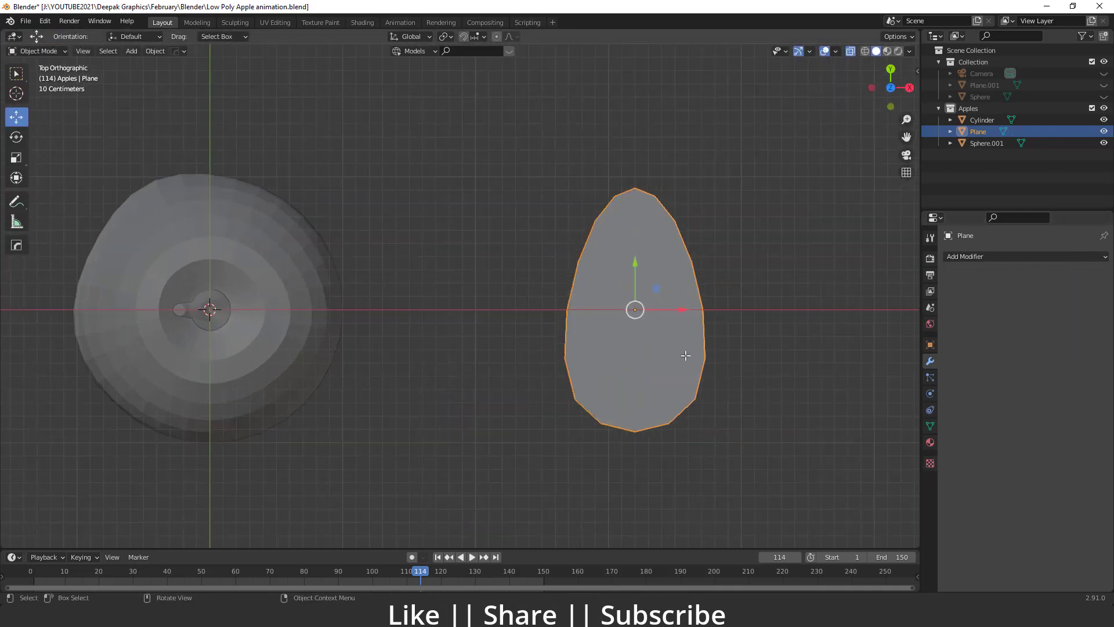
middle_click_drag(657, 327, 567, 286)
middle_click_drag(525, 395, 579, 336)
left_click_drag(613, 239, 673, 296)
key("g")
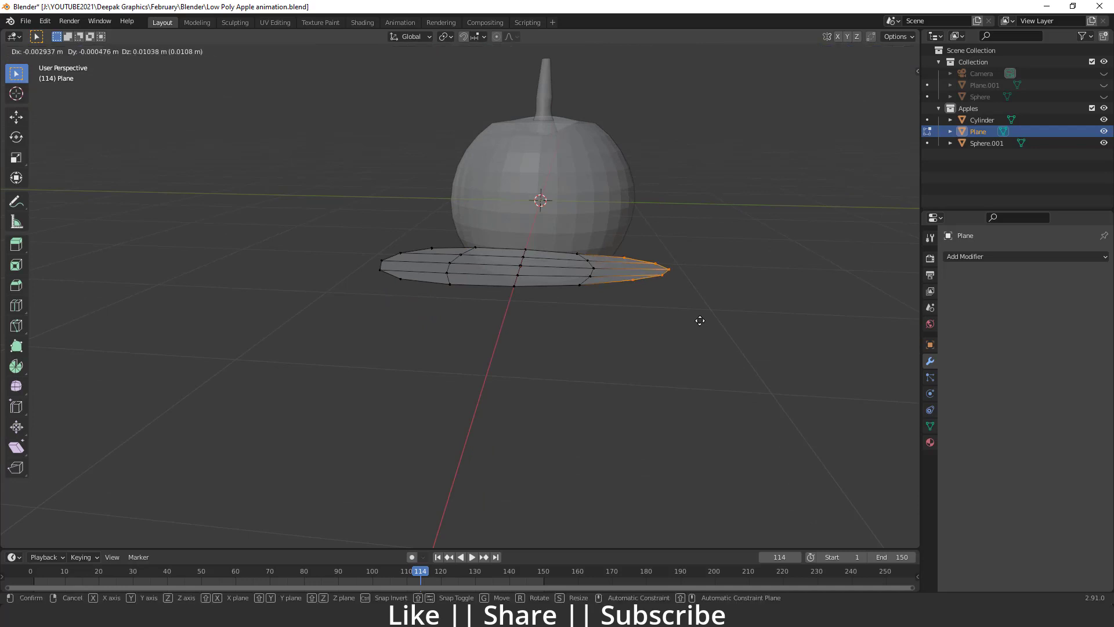
left_click(701, 316)
left_click_drag(548, 223, 621, 323)
key("g")
left_click(611, 314)
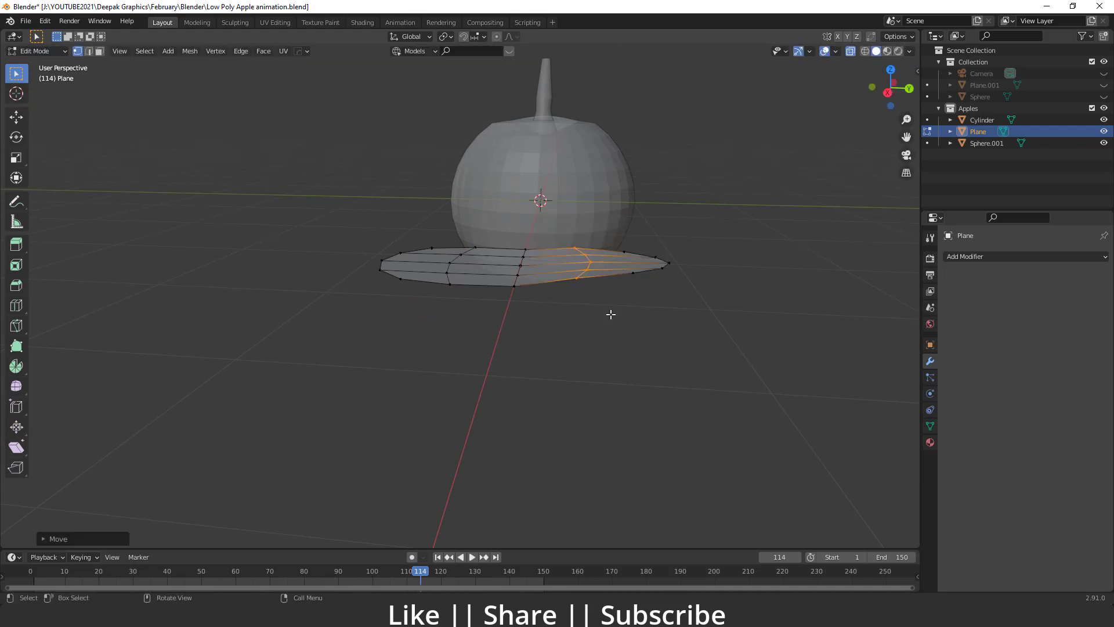
left_click_drag(342, 231, 441, 323)
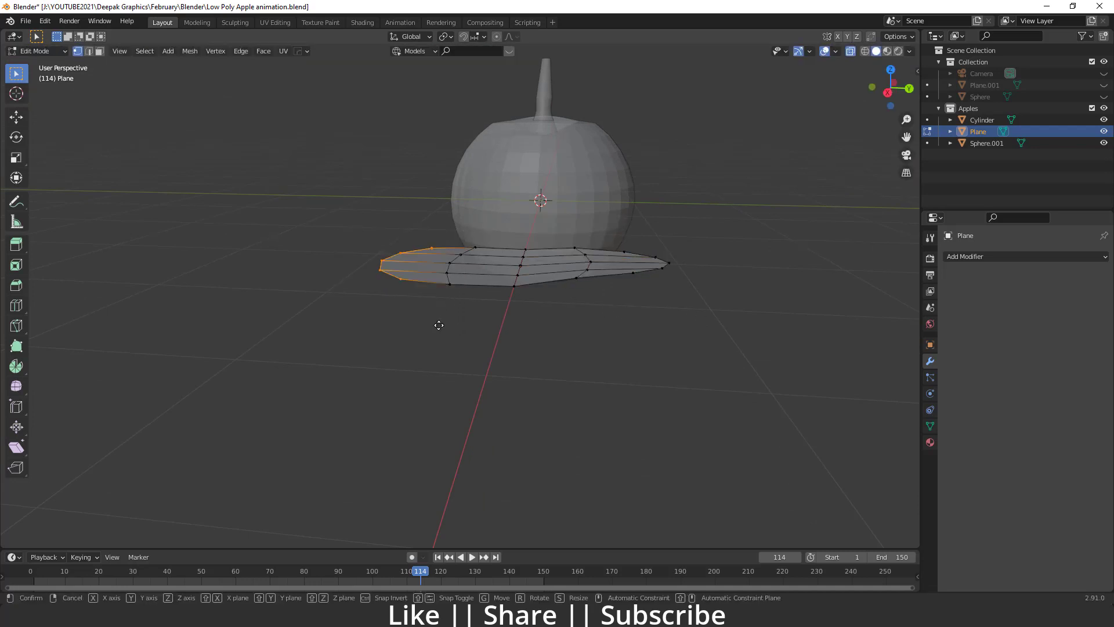
key("g")
left_click(494, 326)
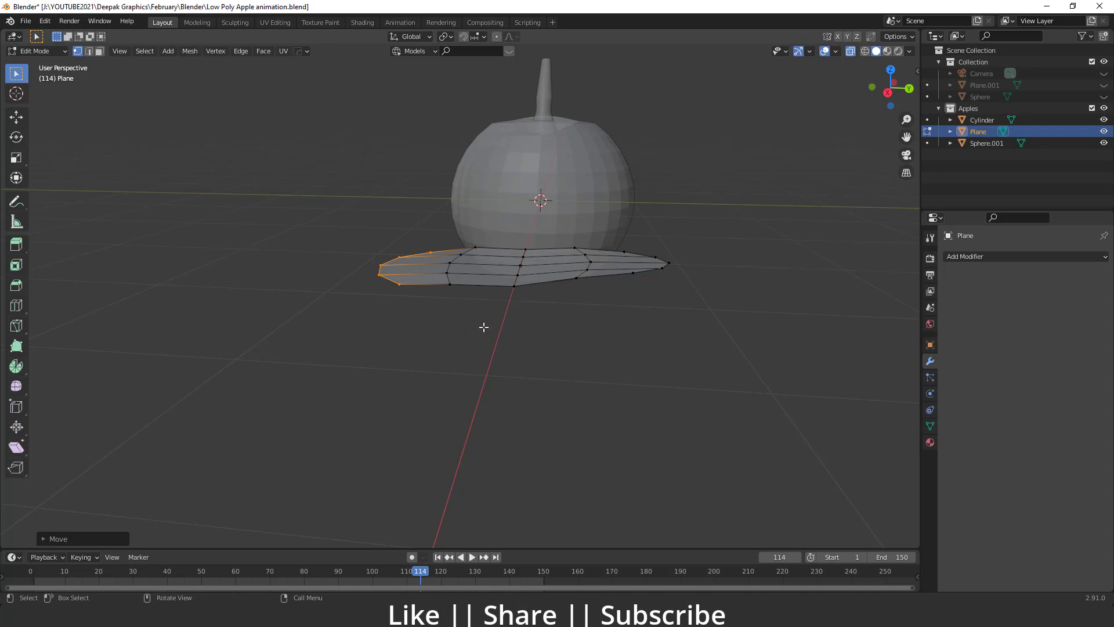
- Extrude the whole leaf mesh to give it thickness, then return to Object Mode
key("a")
middle_click_drag(485, 351, 497, 336)
scroll(498, 336, "up", 2)
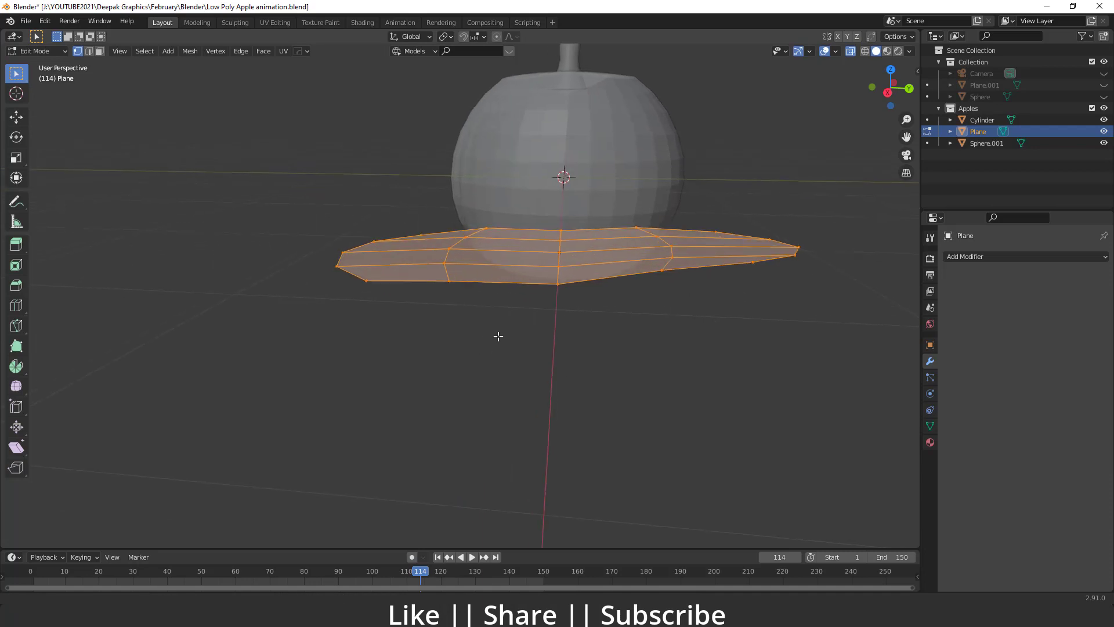
key("e")
left_click(530, 367)
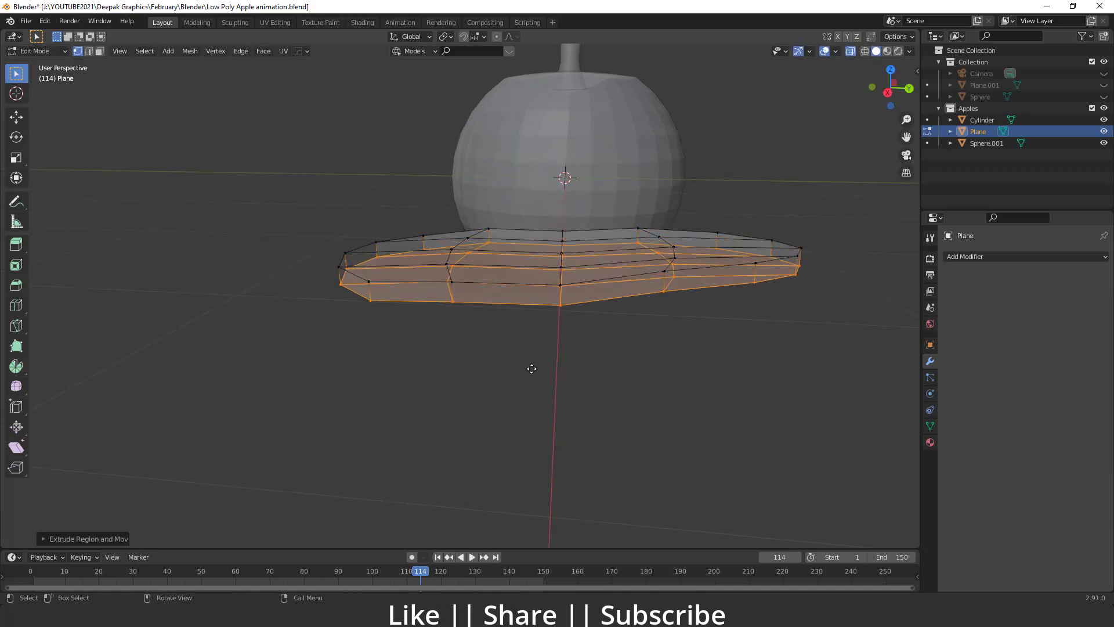
key("Tab")
middle_click_drag(605, 369, 727, 212)
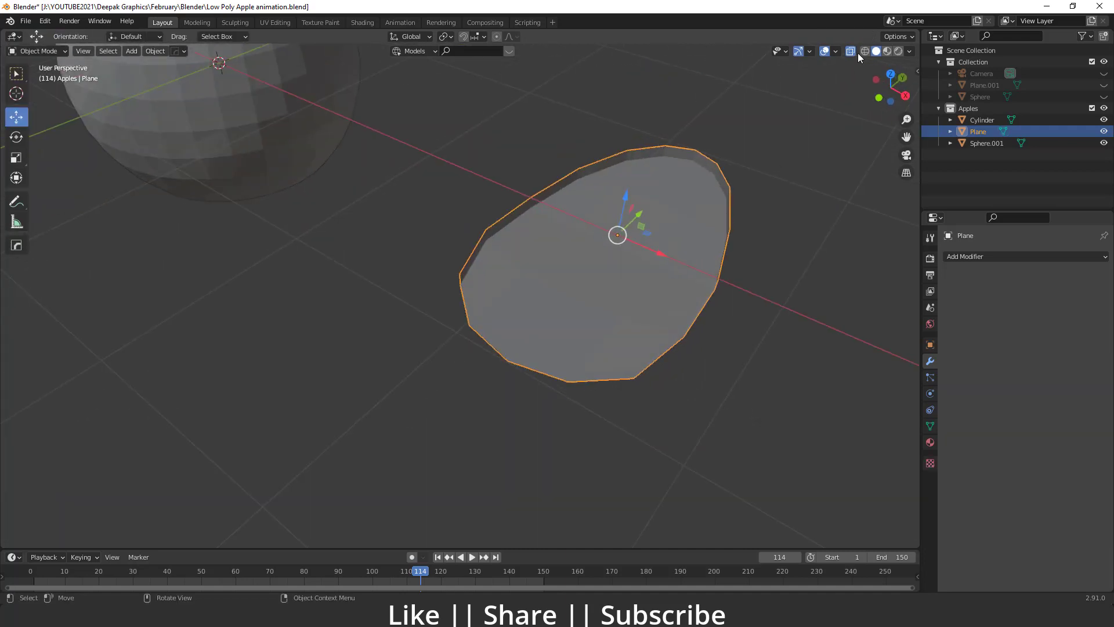
- Inspect the leaf from below, then re-enter Edit Mode in top view
middle_click_drag(743, 274, 510, 251)
key("grave")
left_click(504, 314)
key("Tab")
key("grave")
left_click(507, 208)
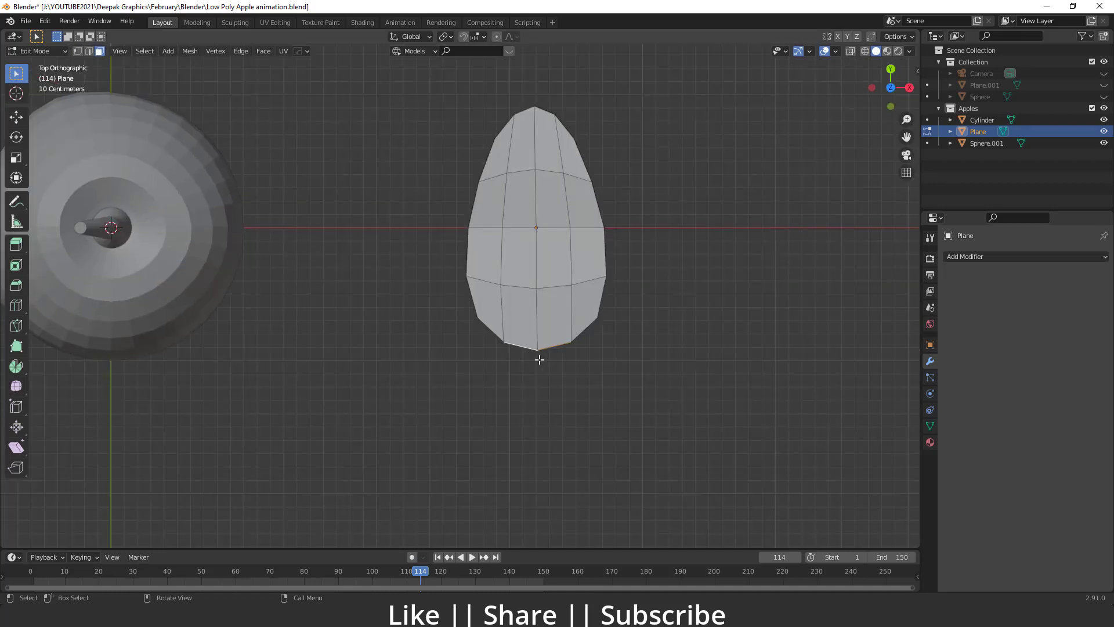
- Extrude the leaf's bottom edge into a stalk, narrowing and shortening it
key("e")
left_click(540, 422)
key("s")
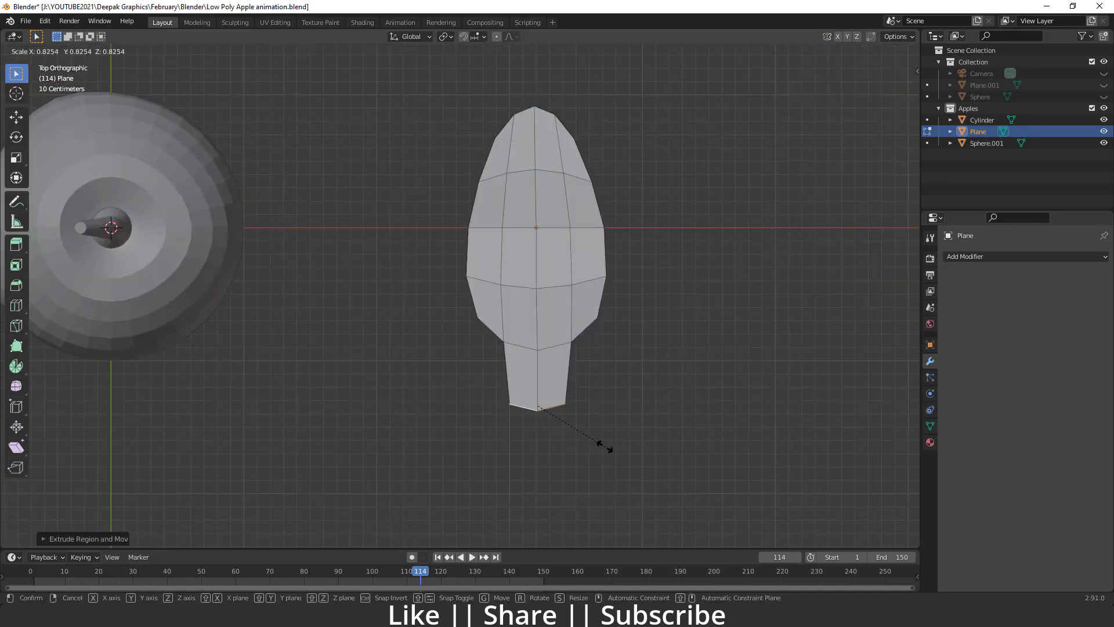
left_click(579, 432)
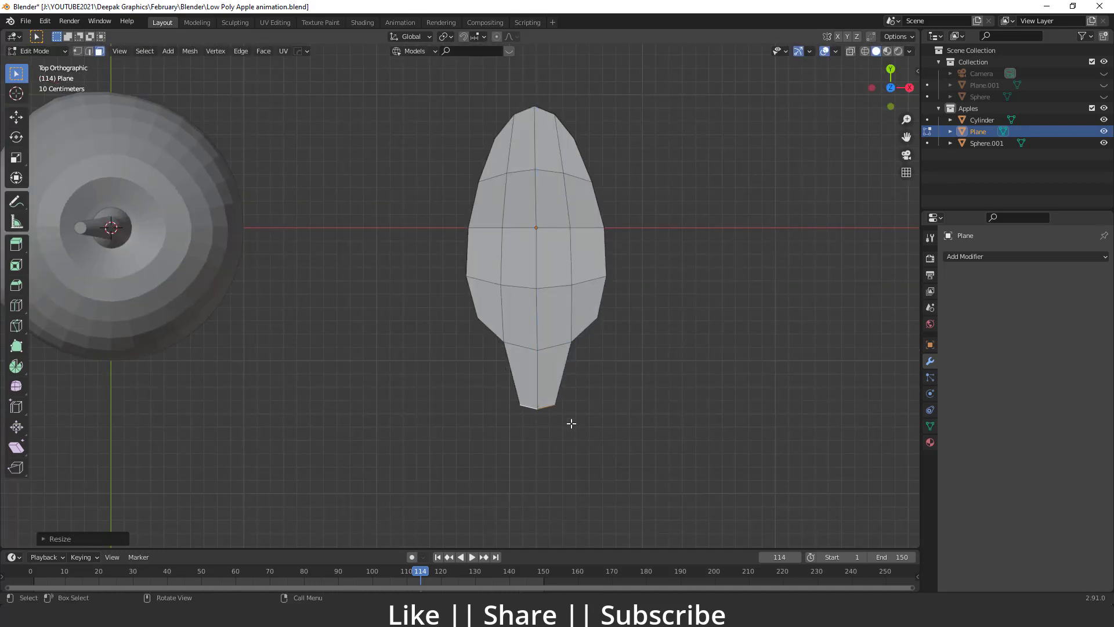
key("g")
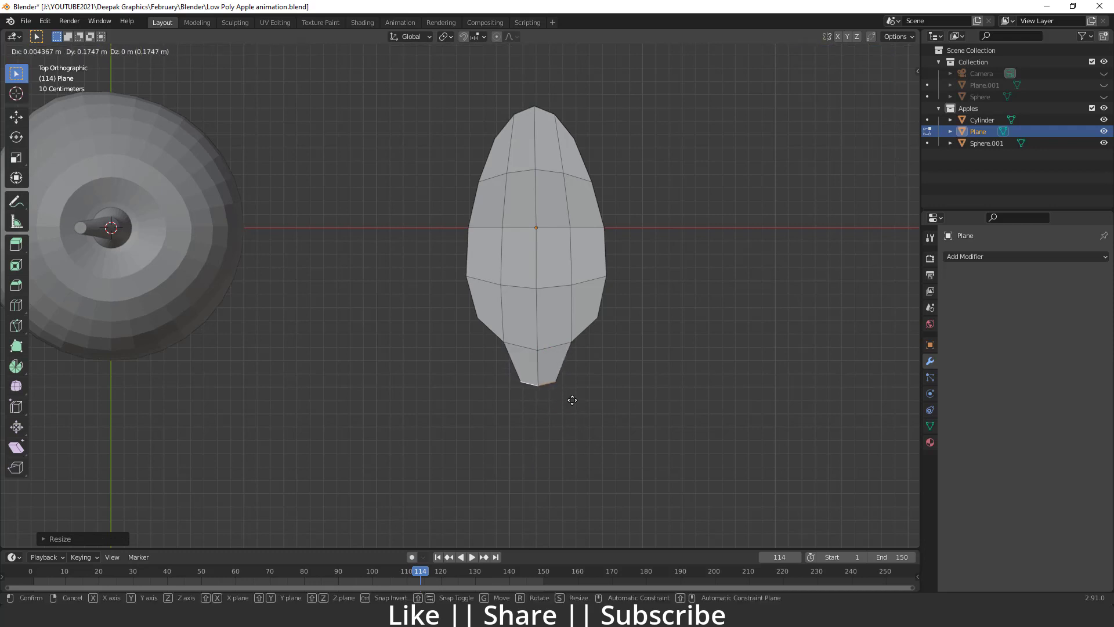
left_click(572, 399)
- Extrude the stalk again and shrink its end almost to a point, then exit Edit Mode
key("e")
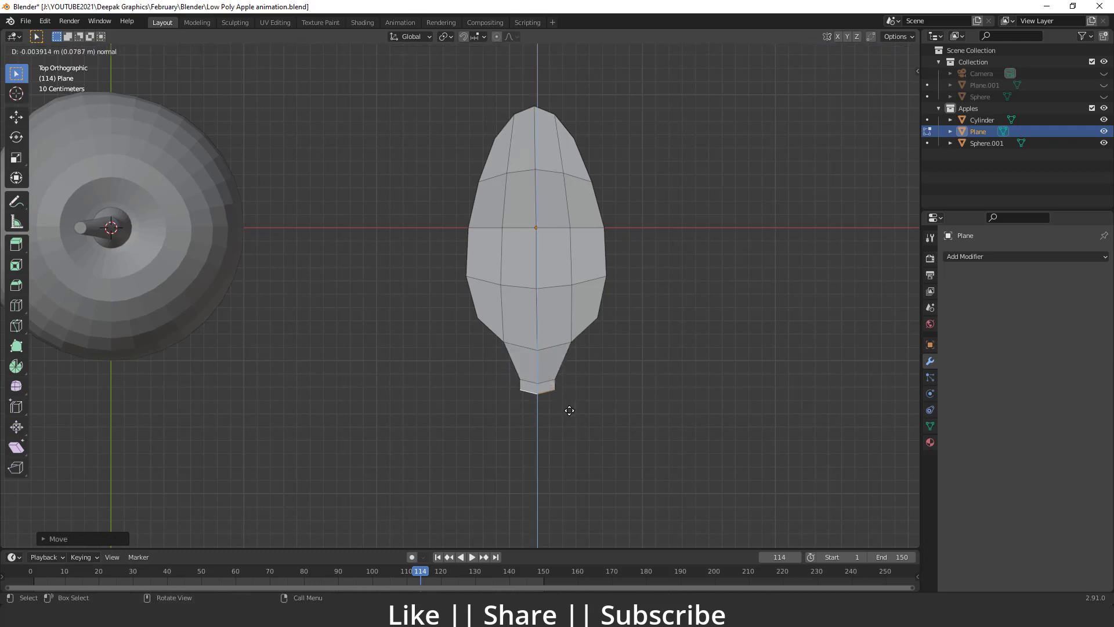
left_click(571, 421)
key("s")
left_click(627, 425)
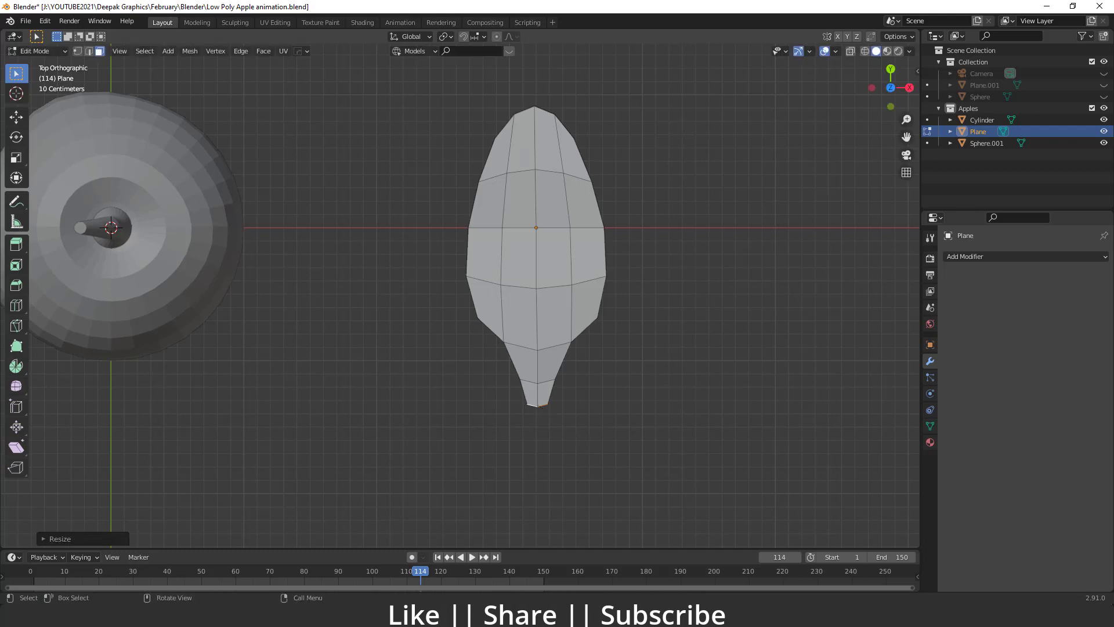
key("Tab")
middle_click_drag(629, 425, 517, 255)
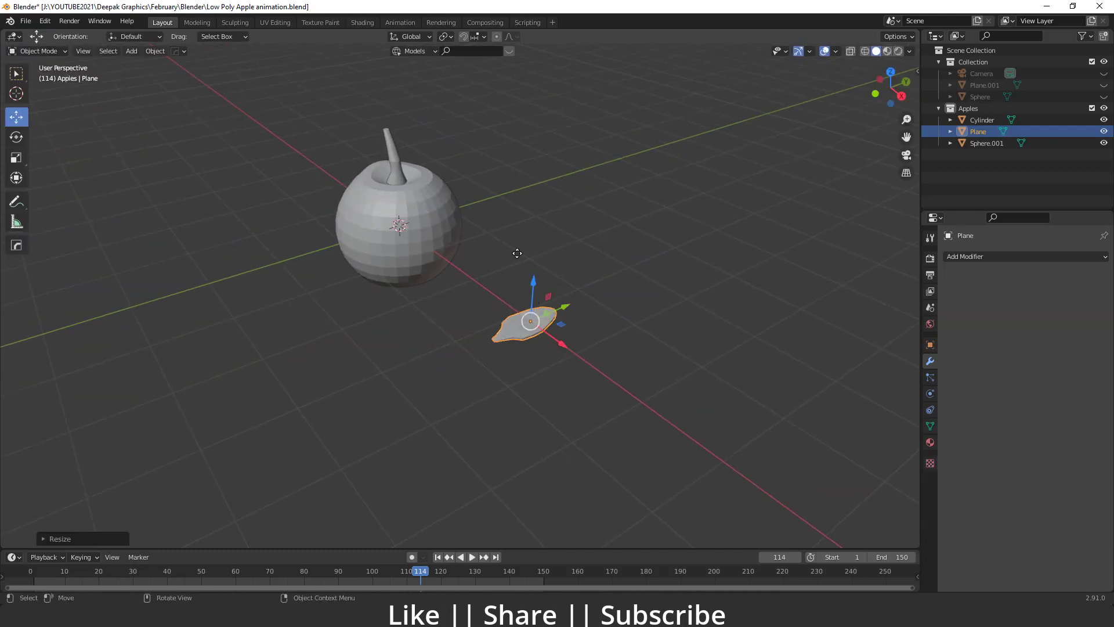
- Bring the leaf up above the apple, checking it from top and left views
left_click_drag(518, 253, 481, 190)
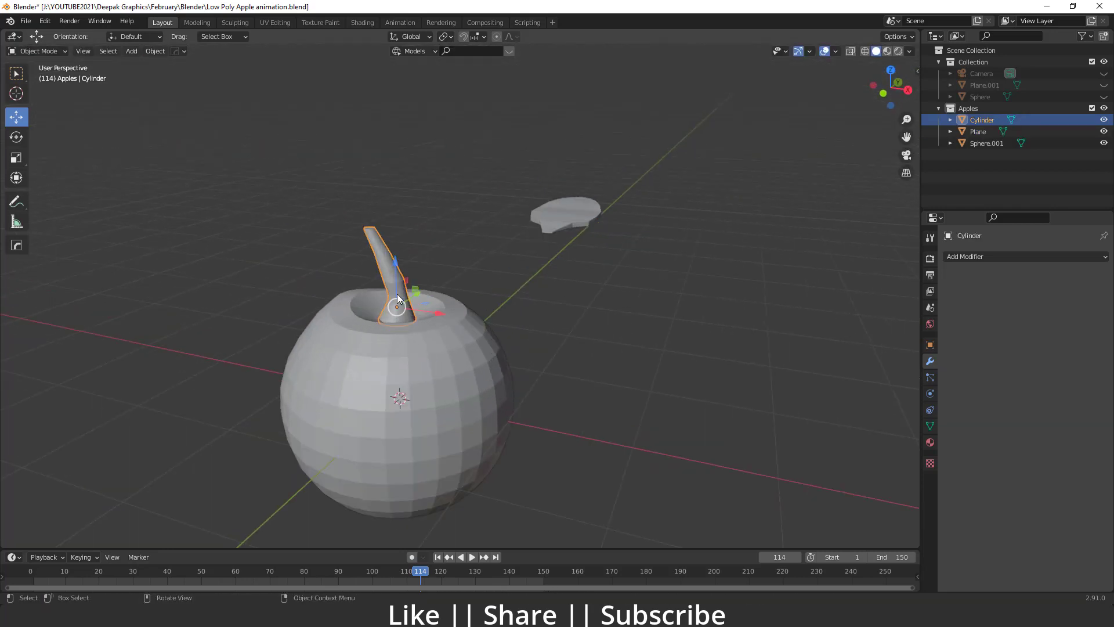
key("ctrl+z")
key("KP_7")
key("ctrl+z")
middle_click_drag(586, 209, 424, 410)
- Move the leaf down onto the apple, tilt it around X and enlarge it slightly
key("g")
key("r")
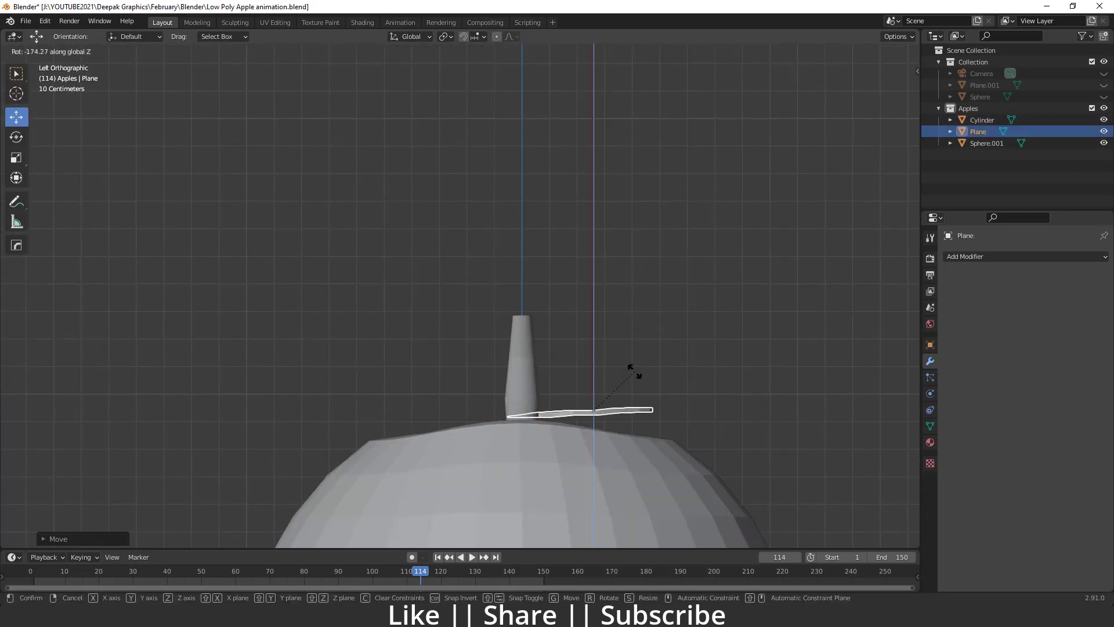
left_click(615, 401)
key("r")
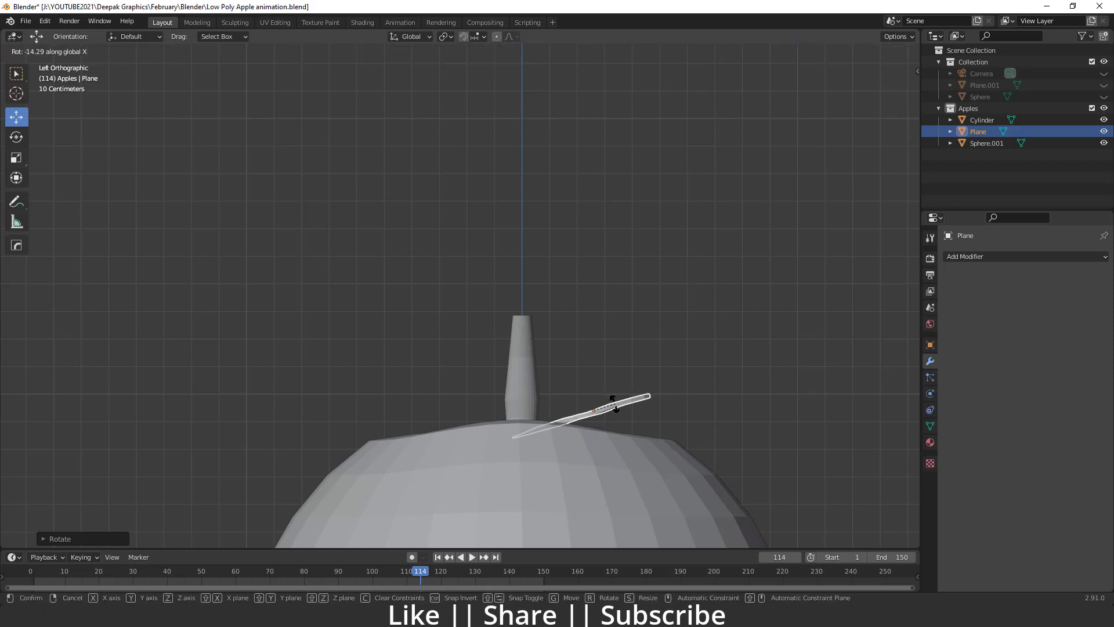
left_click(615, 404)
key("s")
left_click(601, 406)
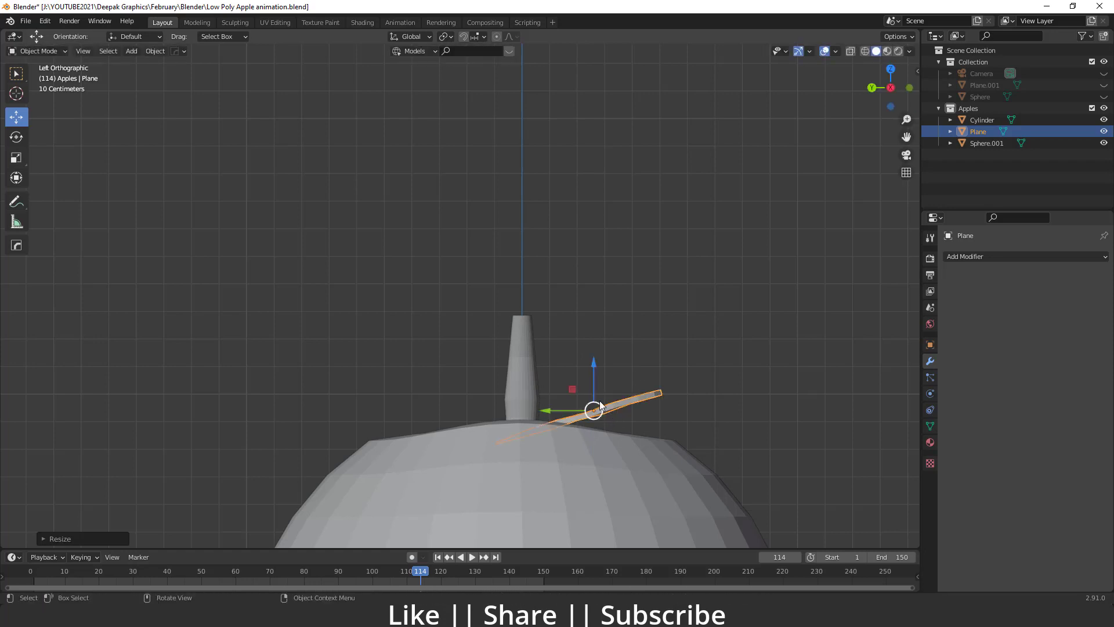
- Reposition the leaf, moving it vertically along Z to sit beside the stem
key("g")
left_click(583, 406)
key("g")
key("z")
left_click(608, 384)
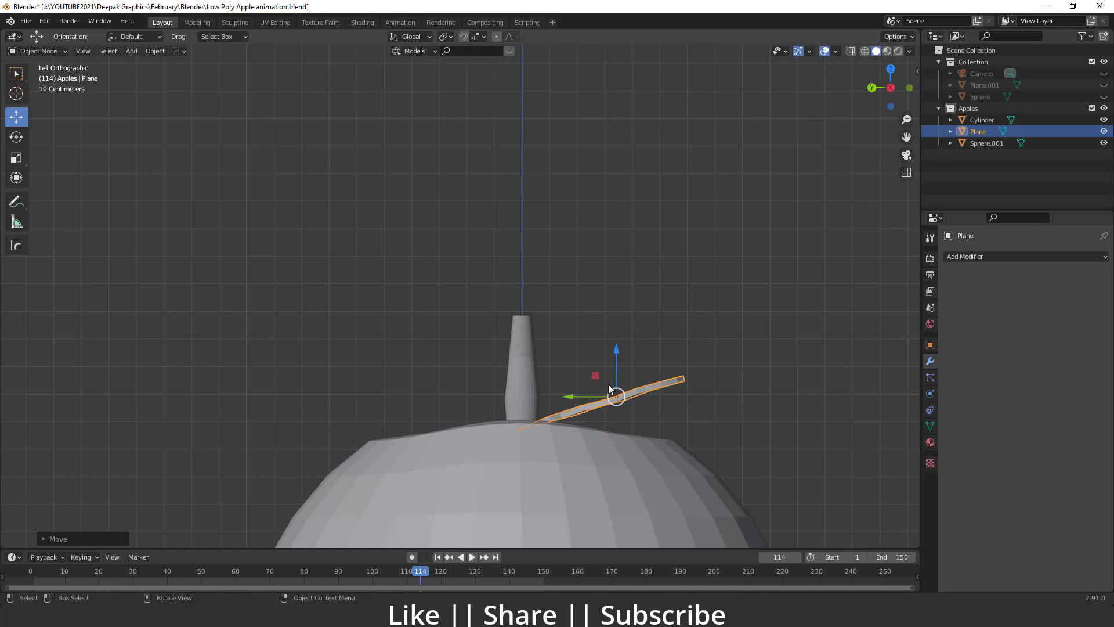
- Check from top and angled views and lower the leaf onto the apple's top
middle_click_drag(608, 384, 566, 427)
key("grave")
left_click(570, 325)
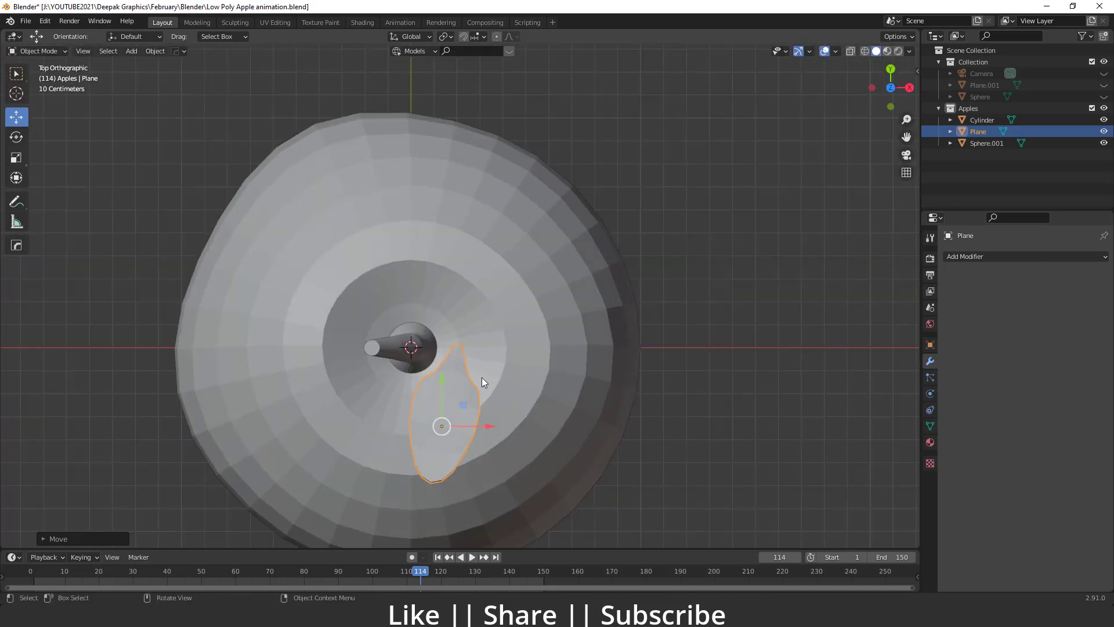
middle_click_drag(471, 426, 338, 353)
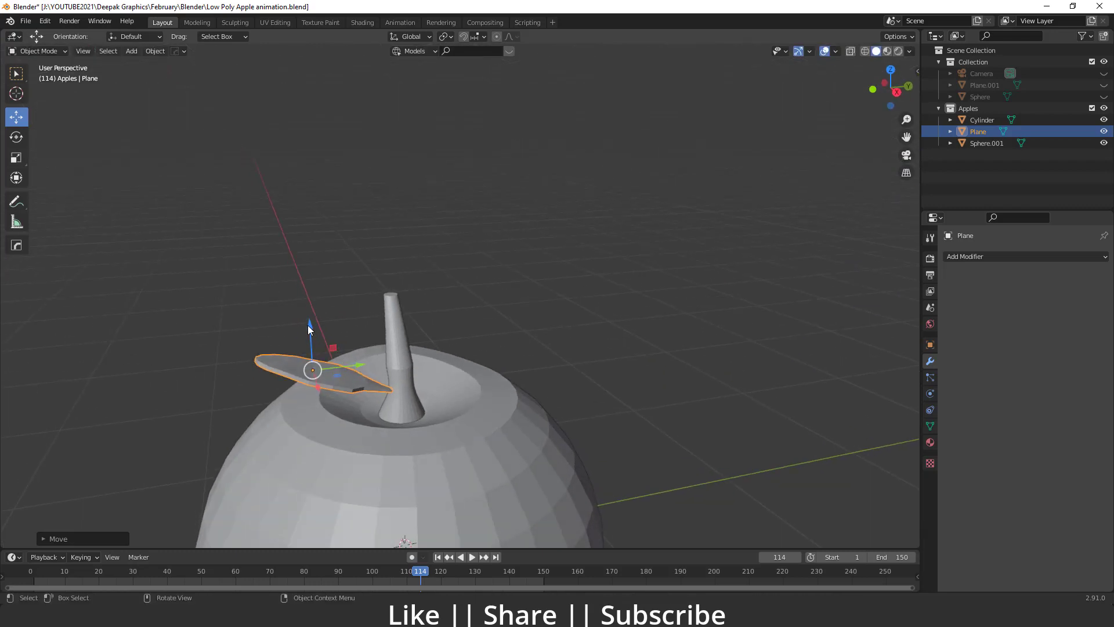
left_click_drag(308, 328, 318, 350)
middle_click_drag(318, 350, 482, 375)
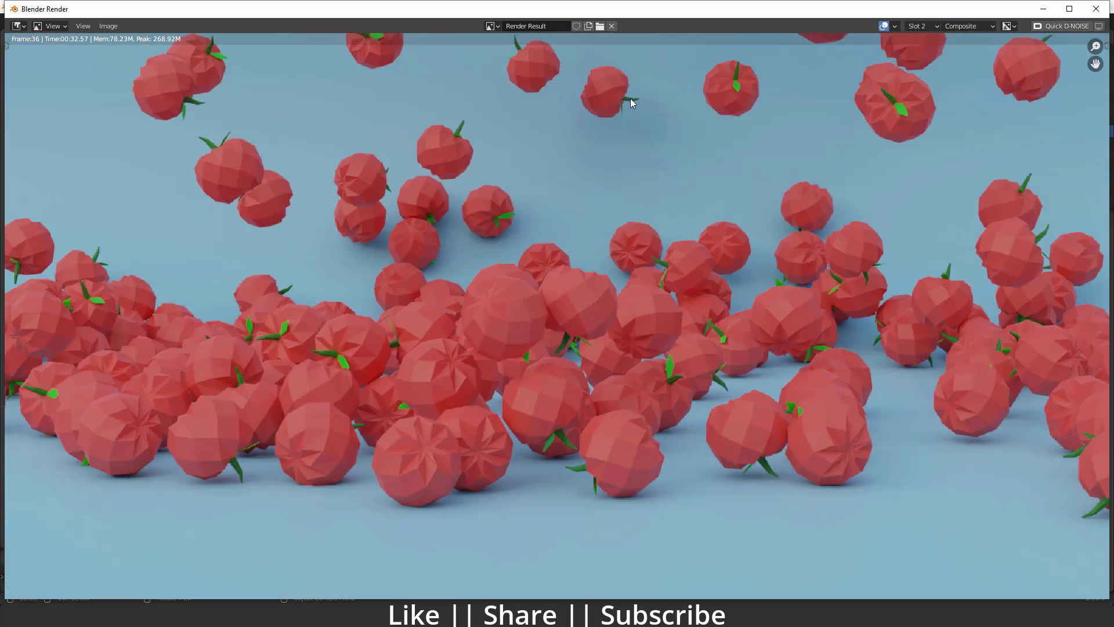
- Add a Decimate modifier to the apple body set to Un-Subdivide, 3 iterations (64 faces)
left_click(1095, 10)
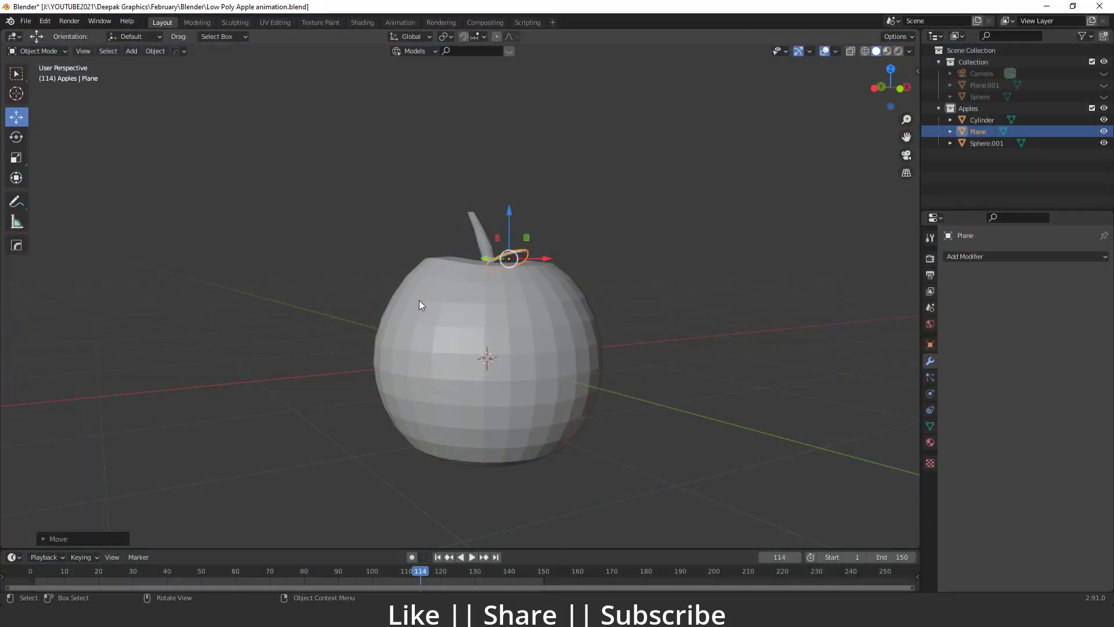
middle_click_drag(503, 392, 497, 301)
left_click(494, 293)
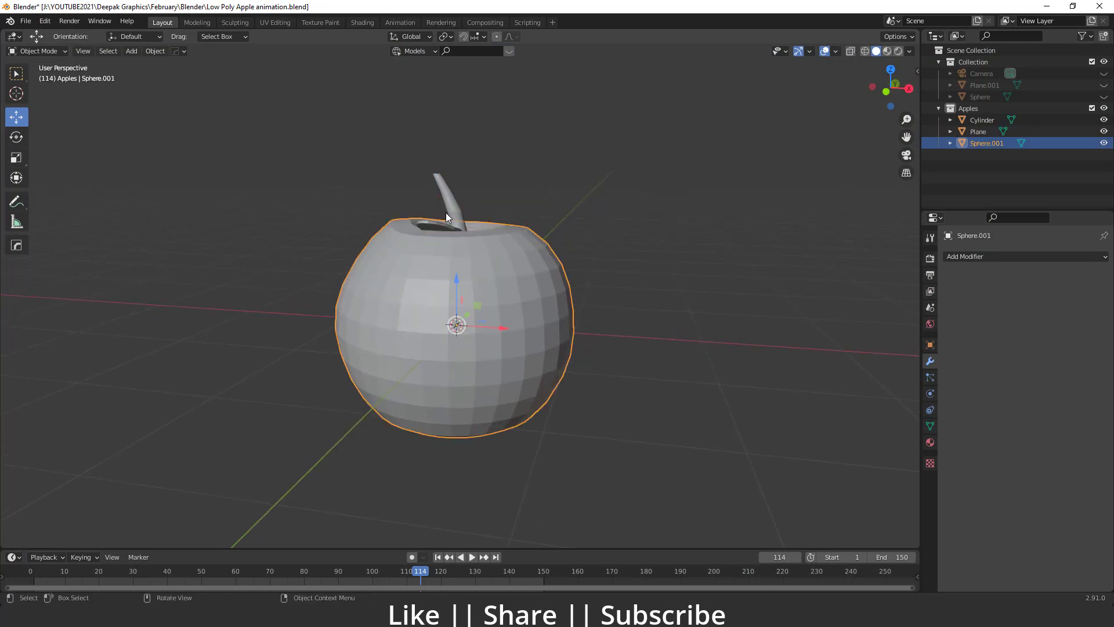
left_click(991, 256)
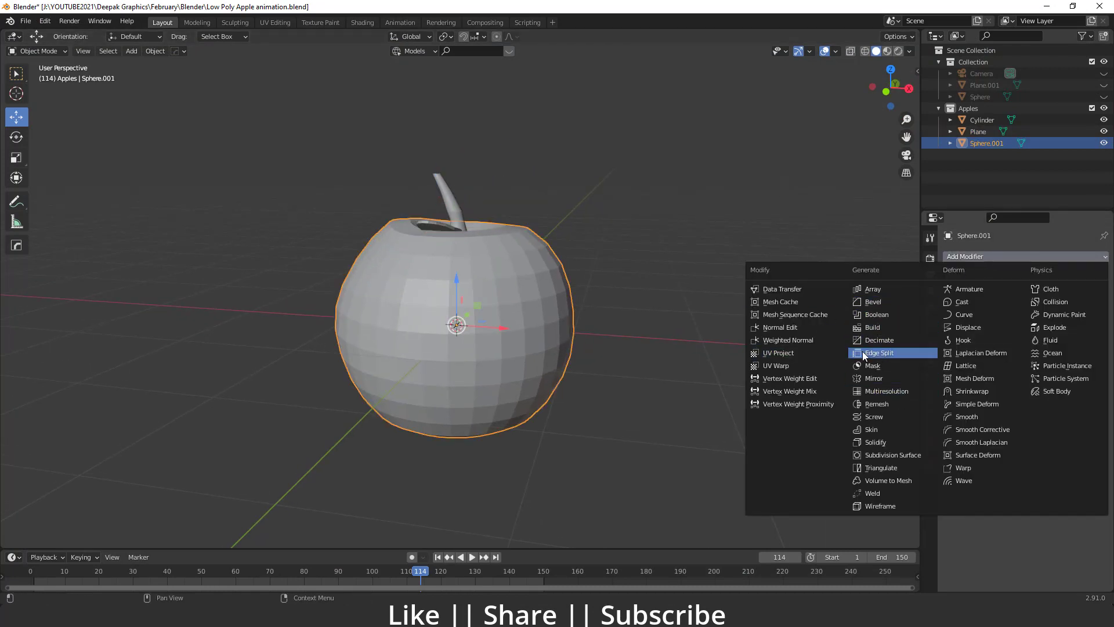
left_click(889, 342)
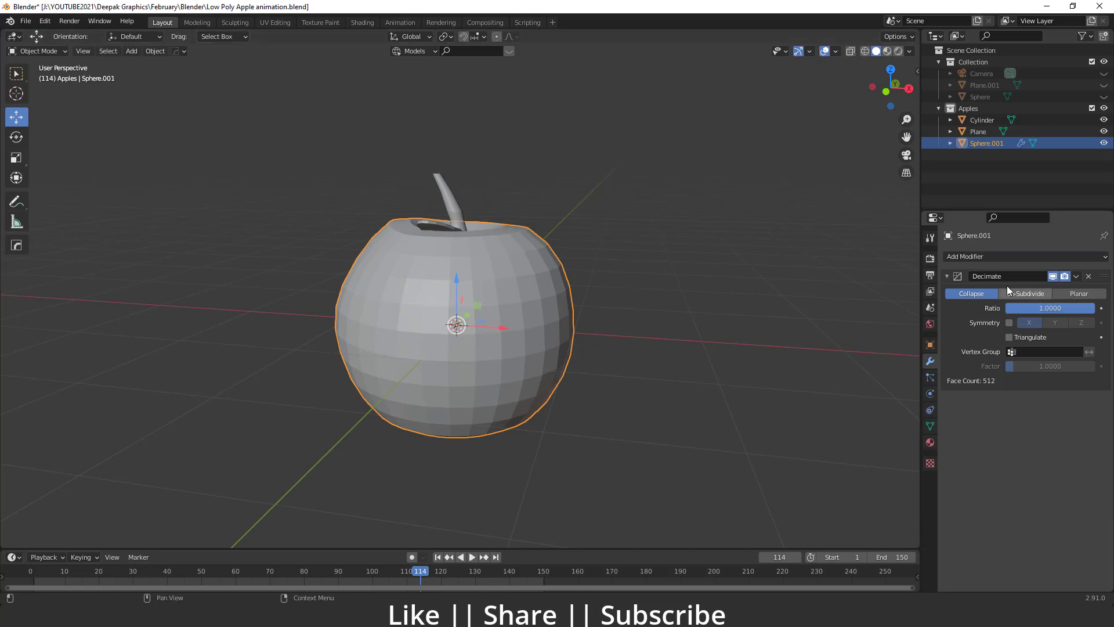
left_click(1030, 294)
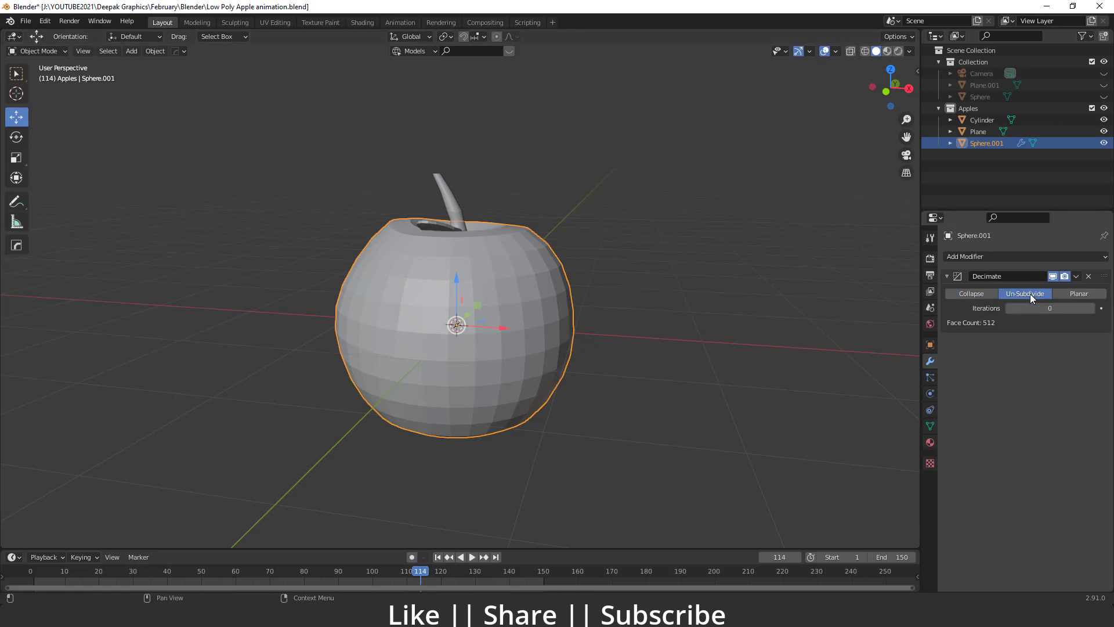
left_click(1091, 308)
left_click(1091, 308)
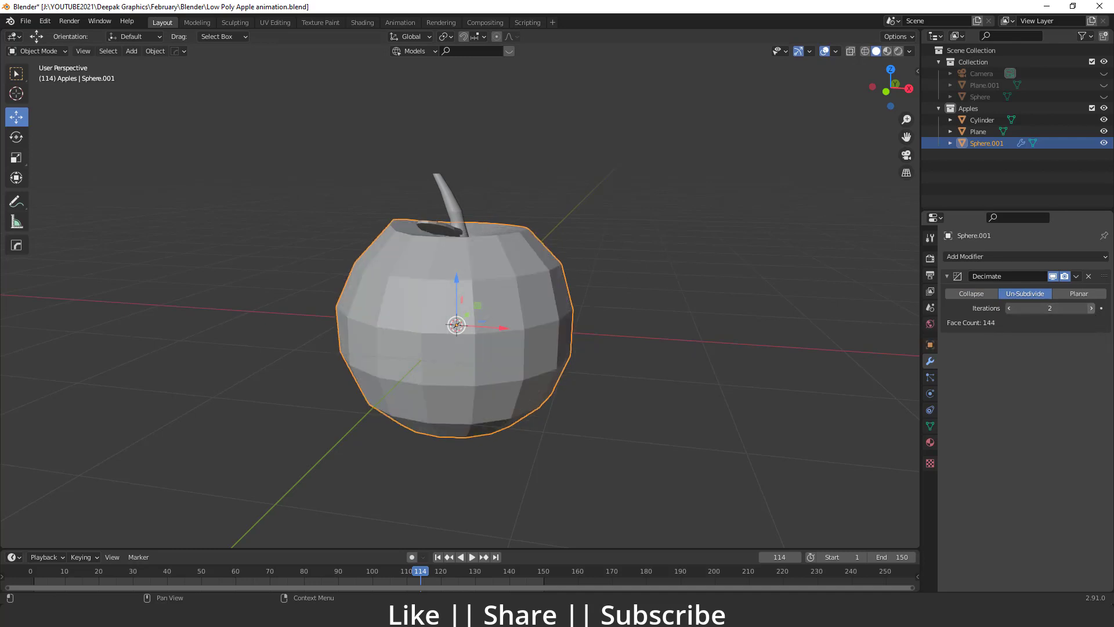
left_click(1092, 308)
- Apply the Decimate modifier to bake the low-poly shape into the apple body
middle_click_drag(722, 344, 526, 377)
scroll(500, 371, "up", 4)
left_click(1076, 277)
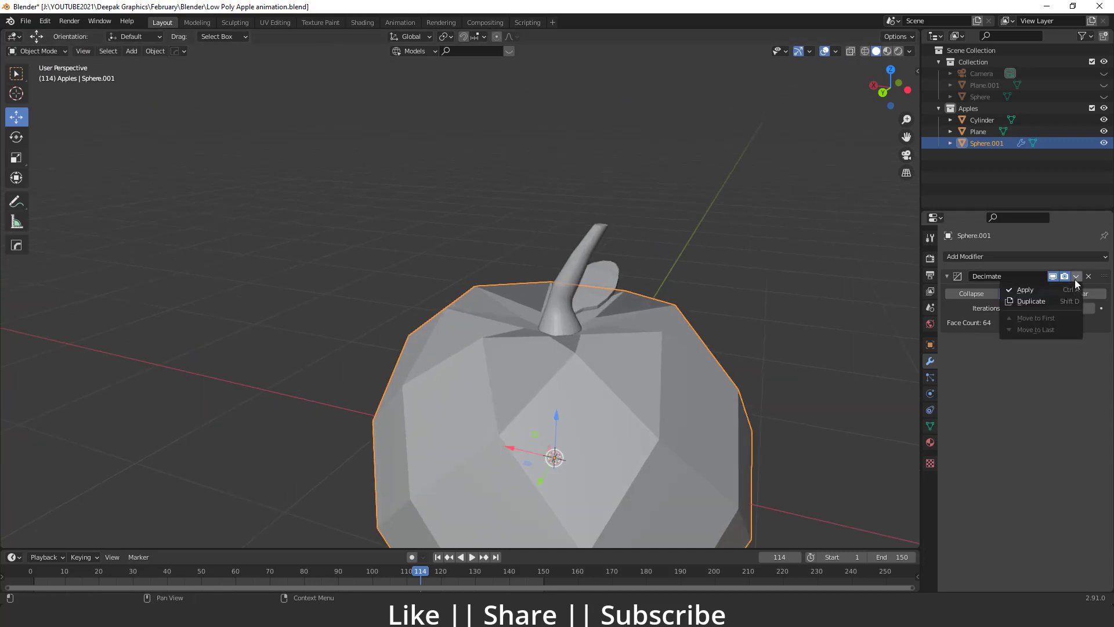
left_click(1025, 290)
middle_click_drag(520, 348, 511, 302)
left_click(519, 273)
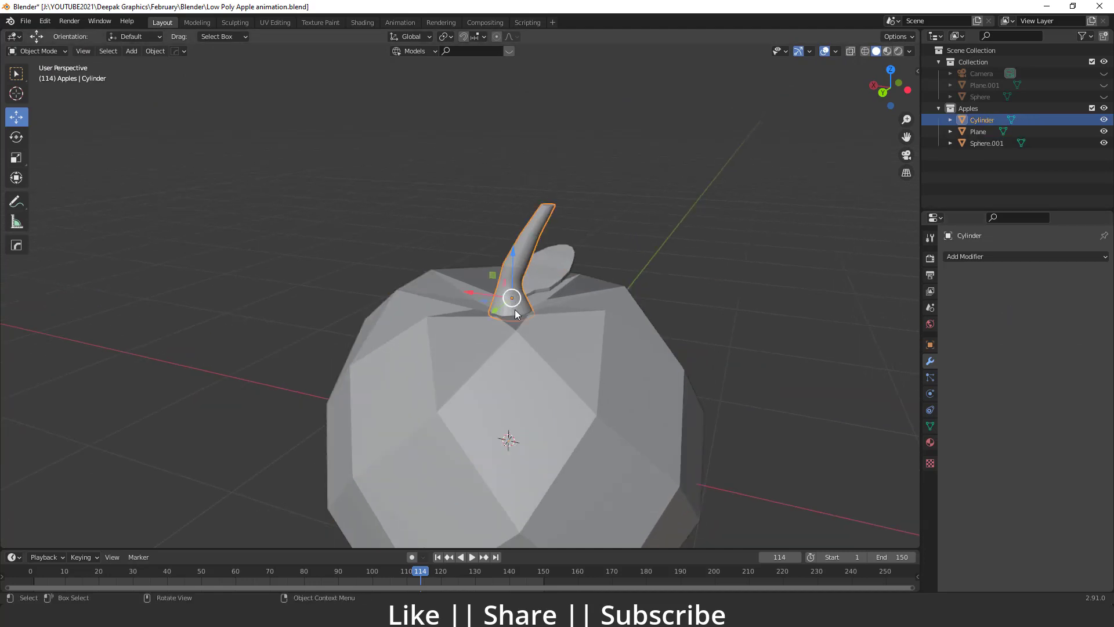
- Give the stem an Un-Subdivide Decimate modifier with 4 iterations and apply it
left_click(1054, 256)
left_click(876, 340)
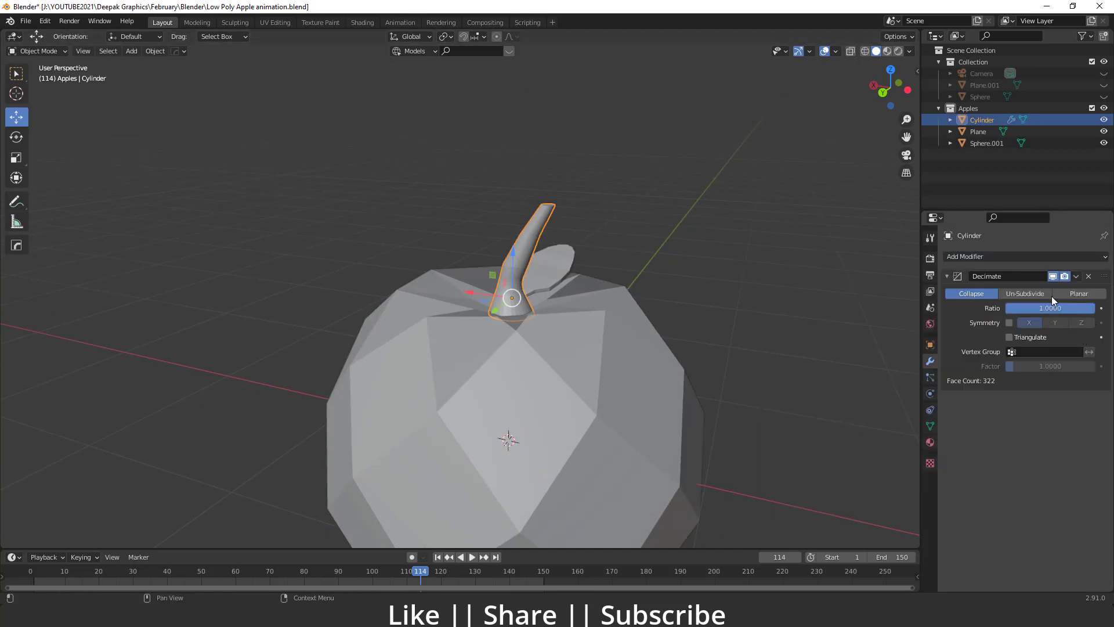
left_click(1051, 295)
left_click(1090, 309)
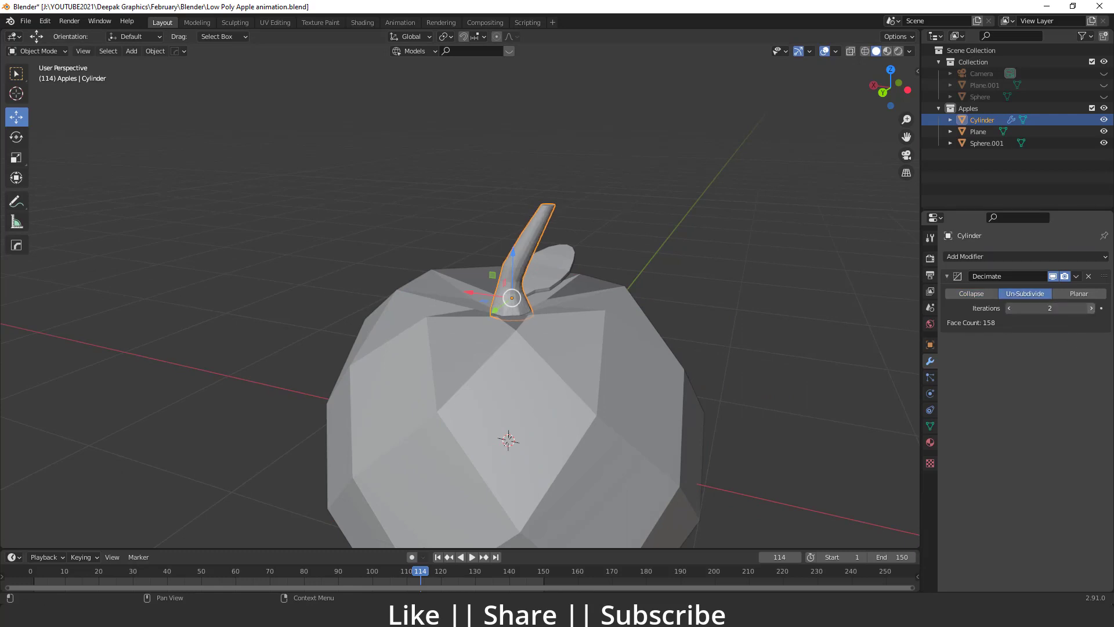
left_click(1090, 308)
middle_click_drag(775, 343, 479, 219)
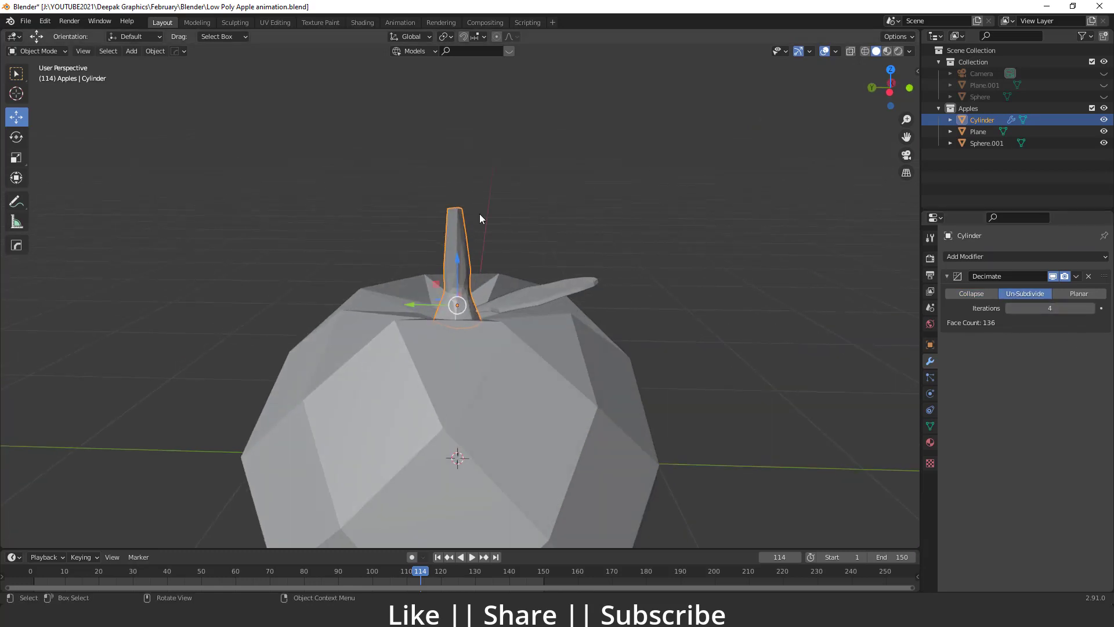
middle_click_drag(824, 332, 722, 348)
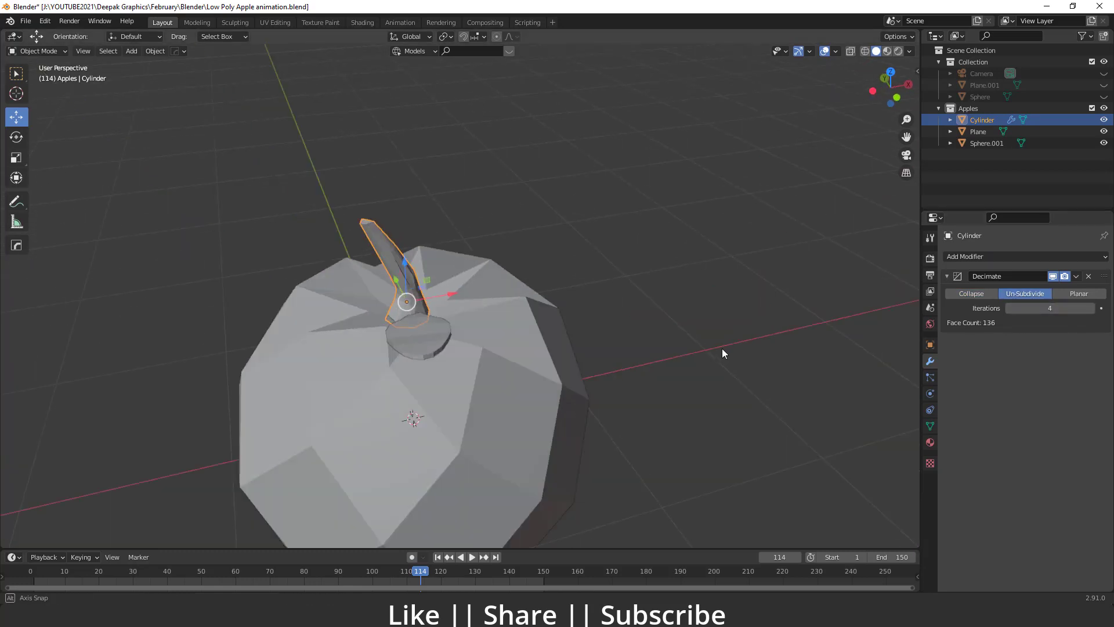
left_click(1076, 276)
left_click(1040, 291)
- Give the leaf an Un-Subdivide Decimate at 2 iterations (32 faces) and apply it
left_click(415, 335)
middle_click_drag(416, 335, 633, 361)
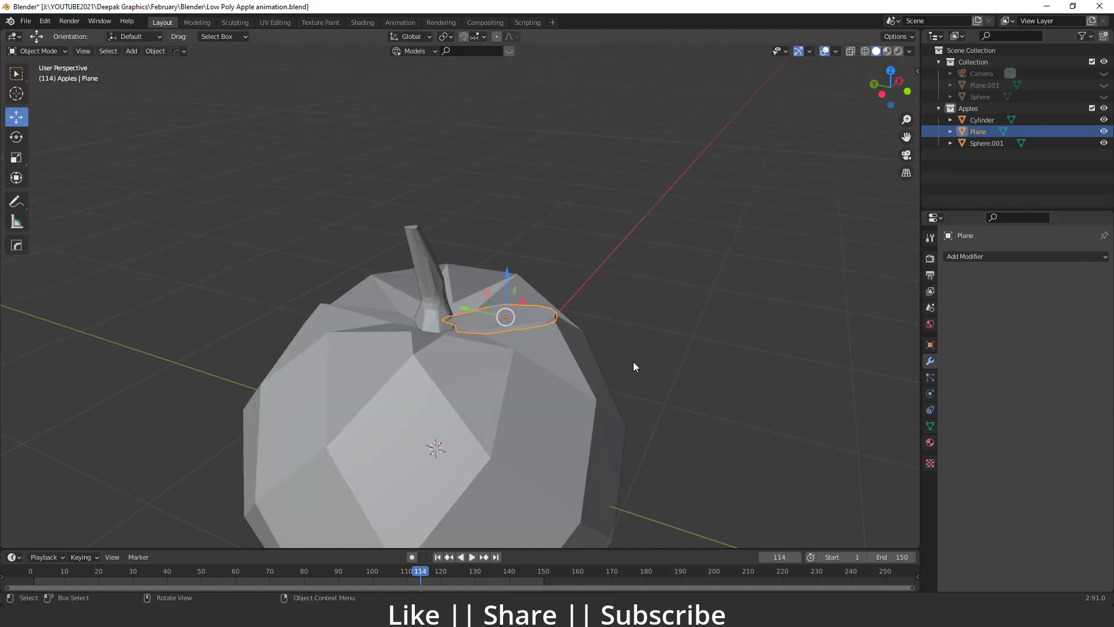
left_click(997, 257)
left_click(879, 340)
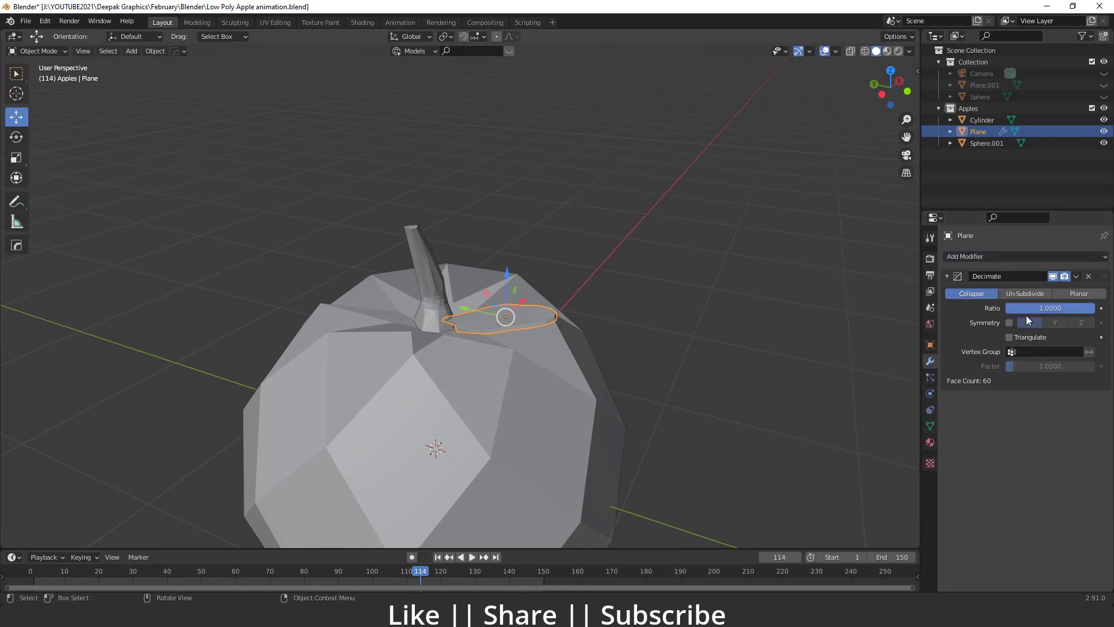
left_click(1033, 294)
left_click(1091, 309)
left_click(1091, 309)
left_click(1091, 309)
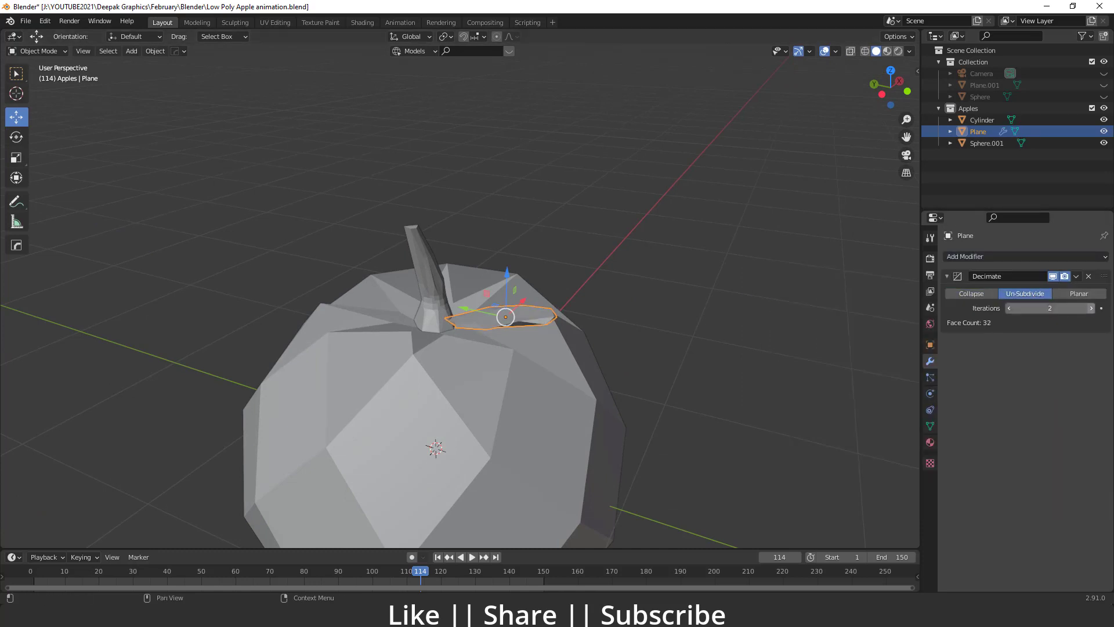
middle_click_drag(600, 373, 534, 254)
left_click(1009, 308)
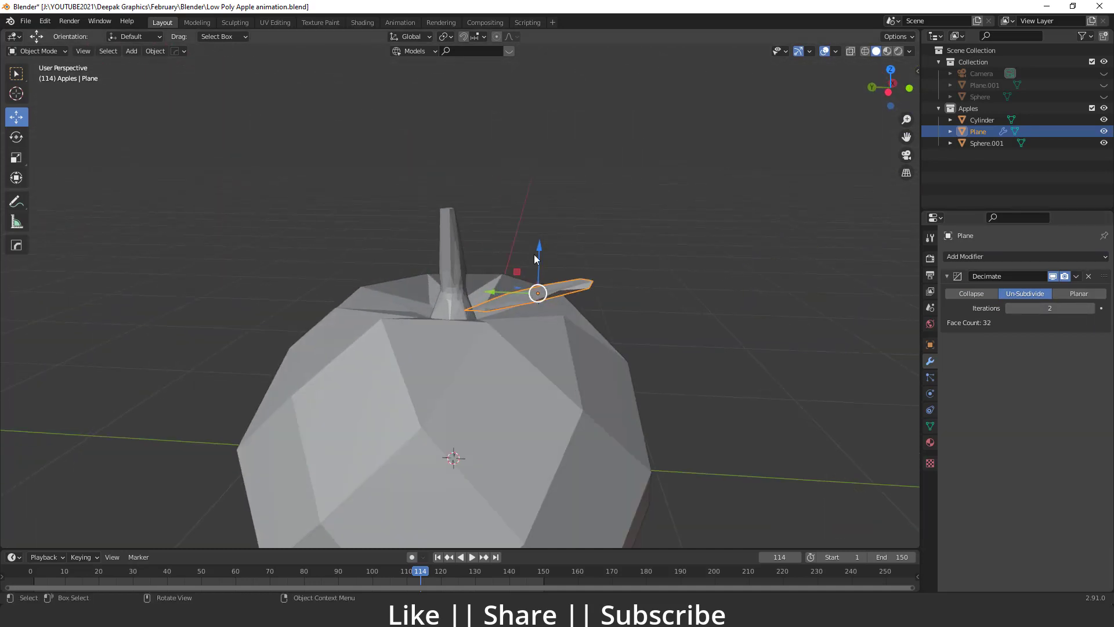
middle_click_drag(569, 318, 524, 360)
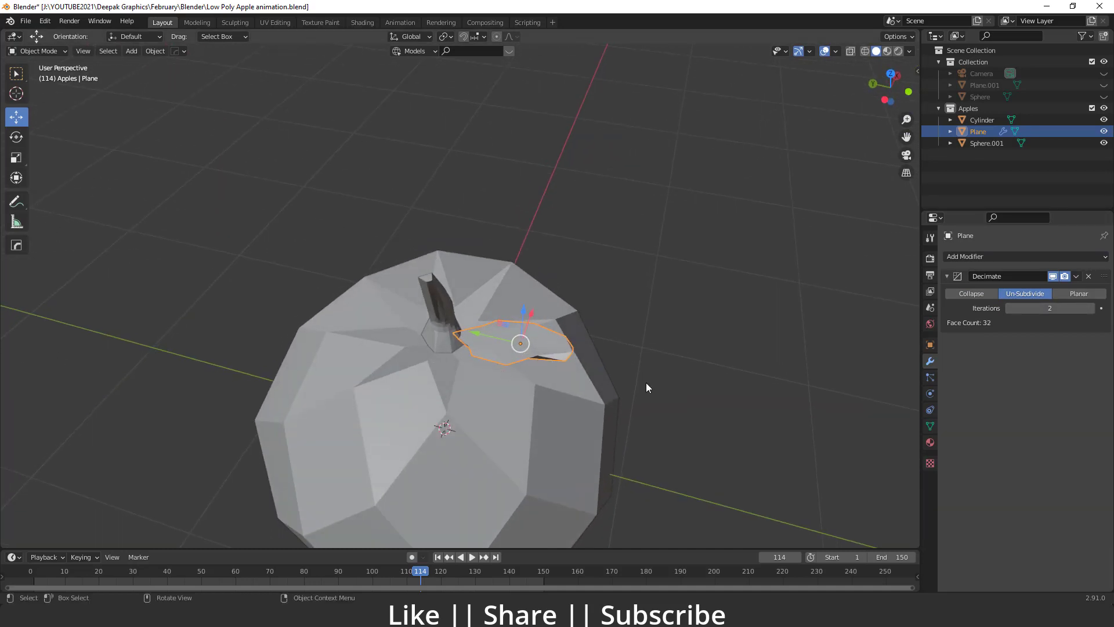
left_click(1077, 277)
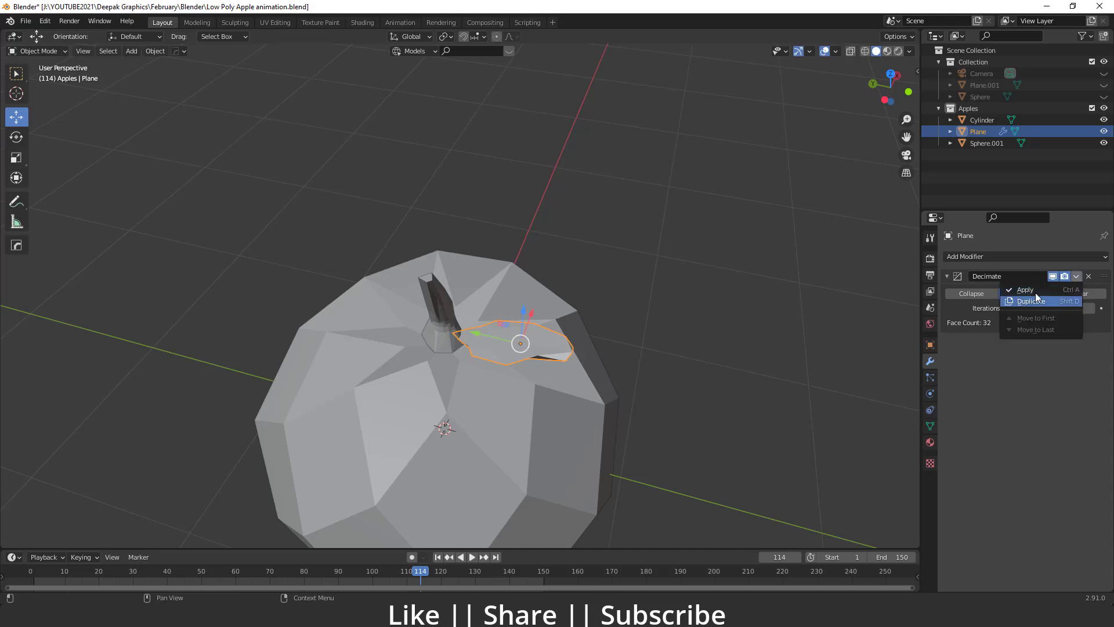
left_click(1035, 292)
- Nudge the leaf into a new position beside the stem and inspect the result
middle_click_drag(726, 329, 413, 258)
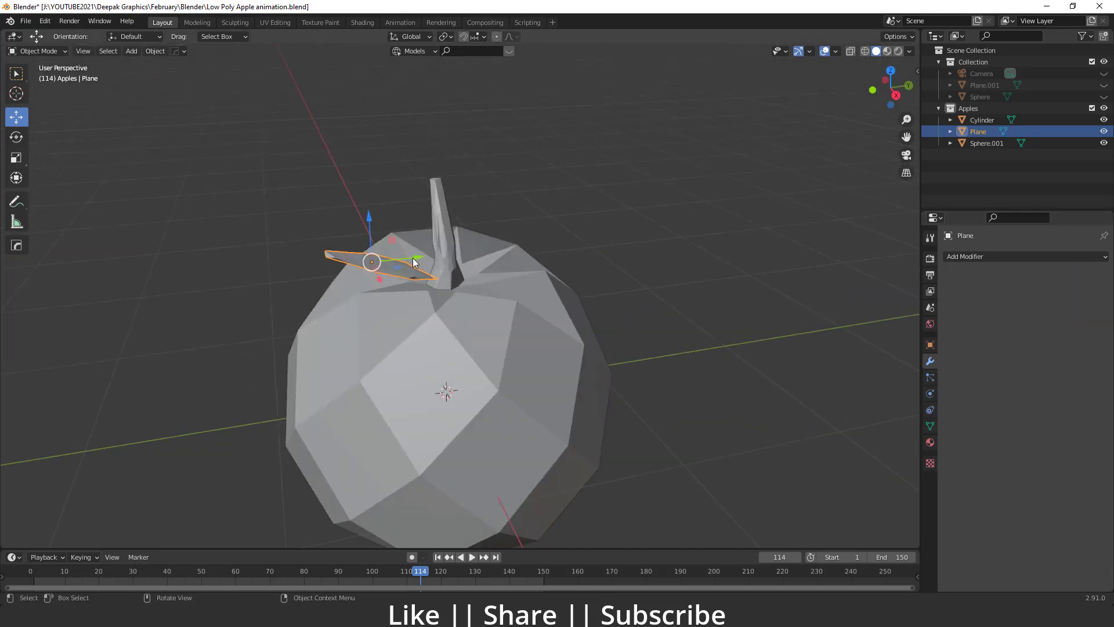
key("g")
left_click(421, 261)
scroll(448, 318, "down", 3)
middle_click_drag(447, 318, 539, 377)
scroll(538, 377, "down", 2)
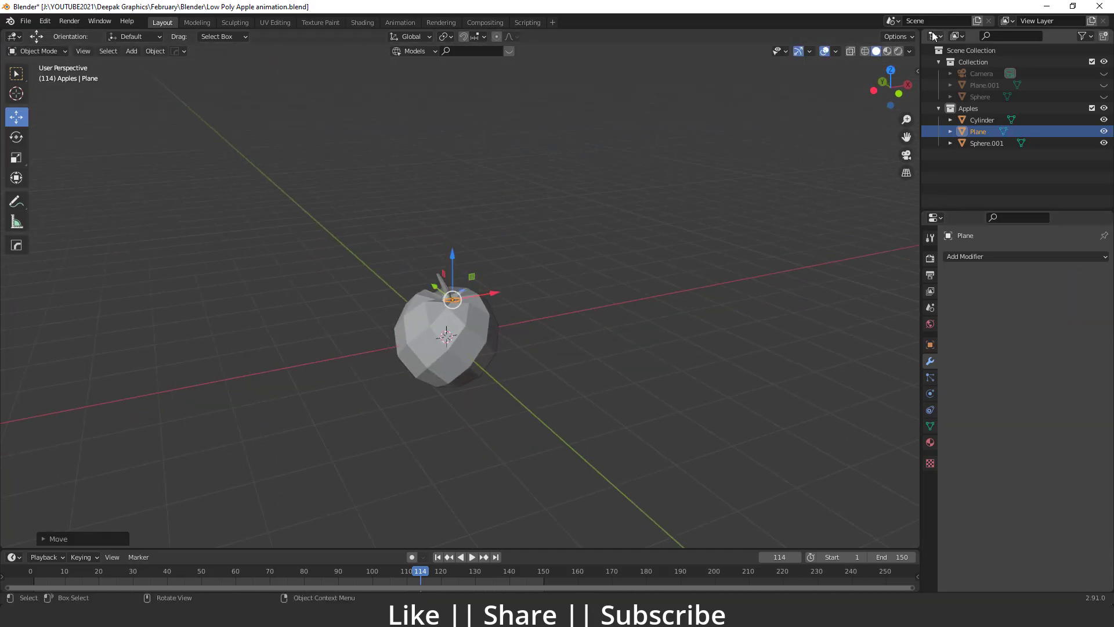
scroll(475, 420, "up", 3)
middle_click_drag(475, 420, 535, 273)
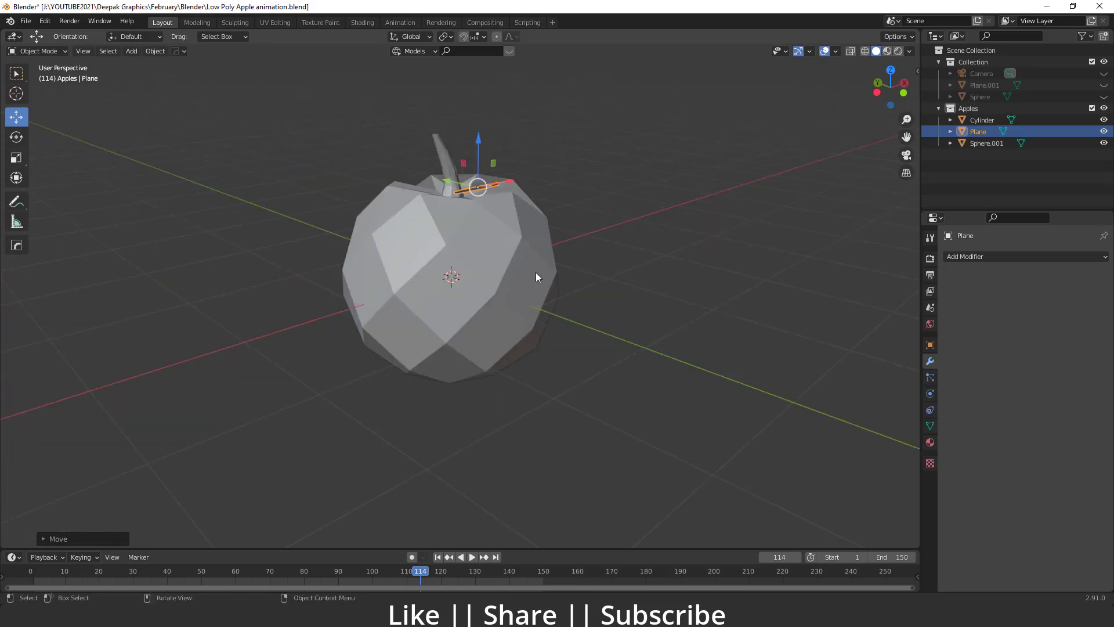
- Switch to Material Preview and assign red Material.001 to the apple body, opening its base colour
left_click(886, 51)
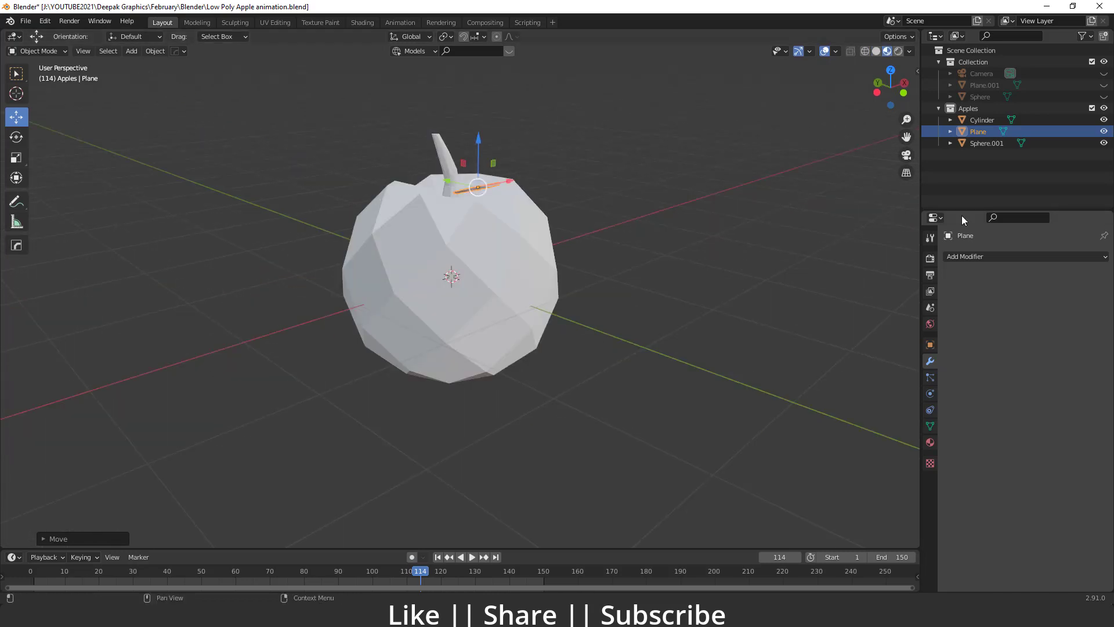
left_click(930, 441)
left_click(458, 266)
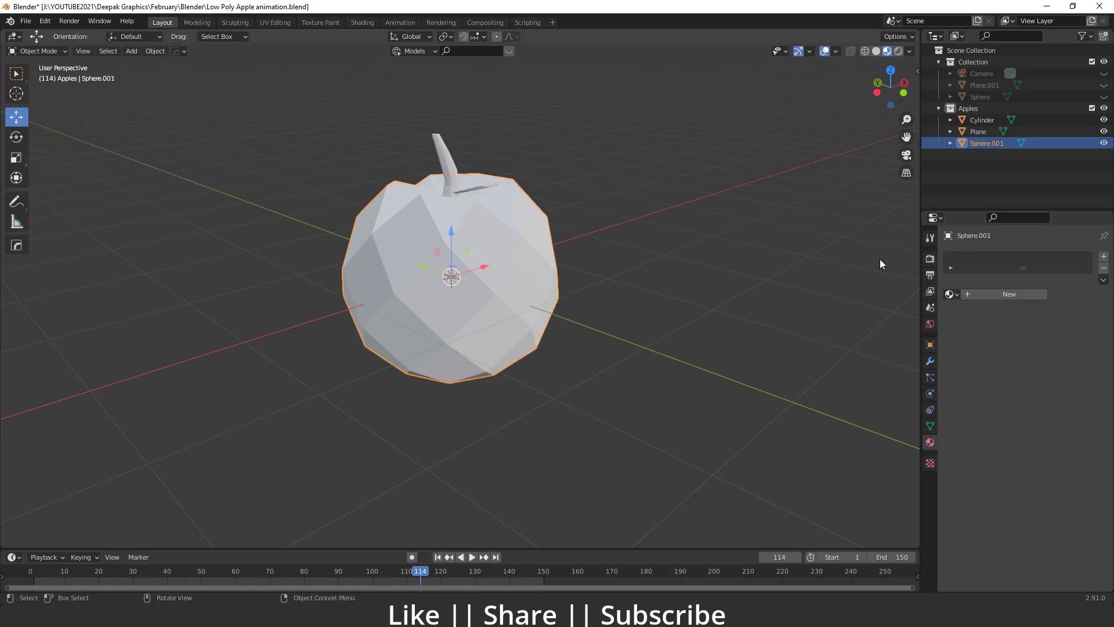
left_click(949, 294)
left_click(975, 322)
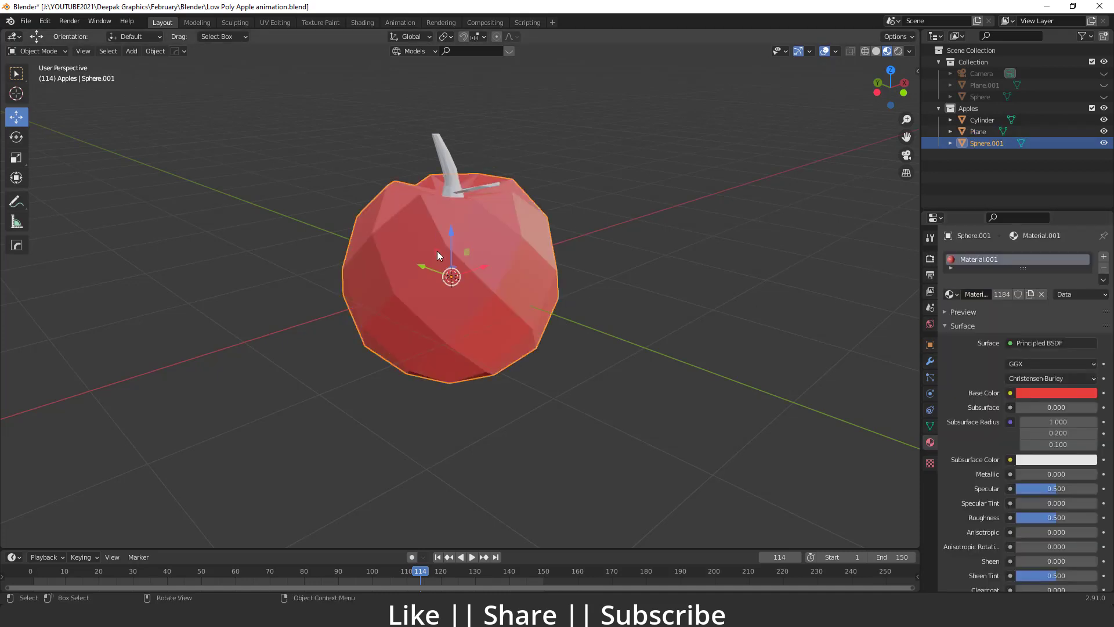
left_click(1064, 392)
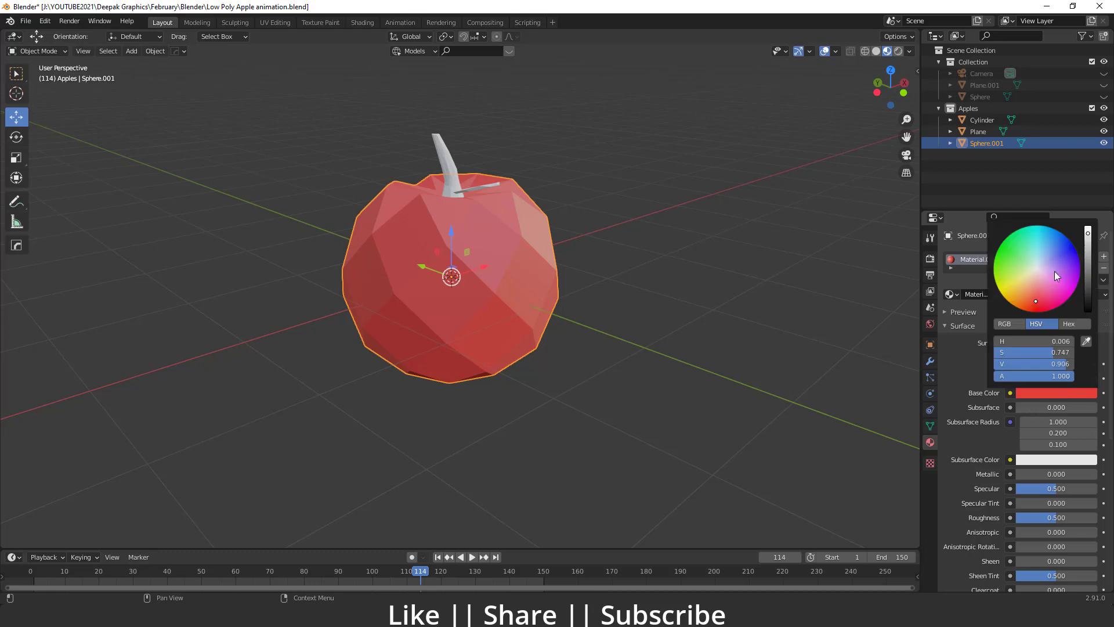
- Assign dark green Material.002 to the stem and bright green Material.003 to the leaf
left_click(461, 164)
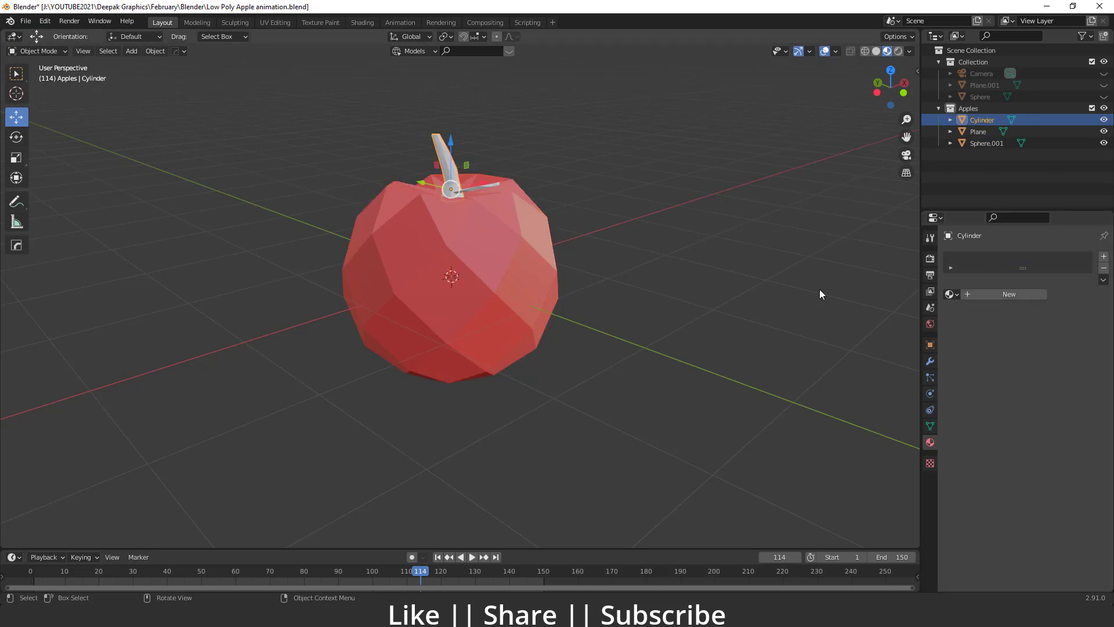
left_click(951, 294)
left_click(975, 334)
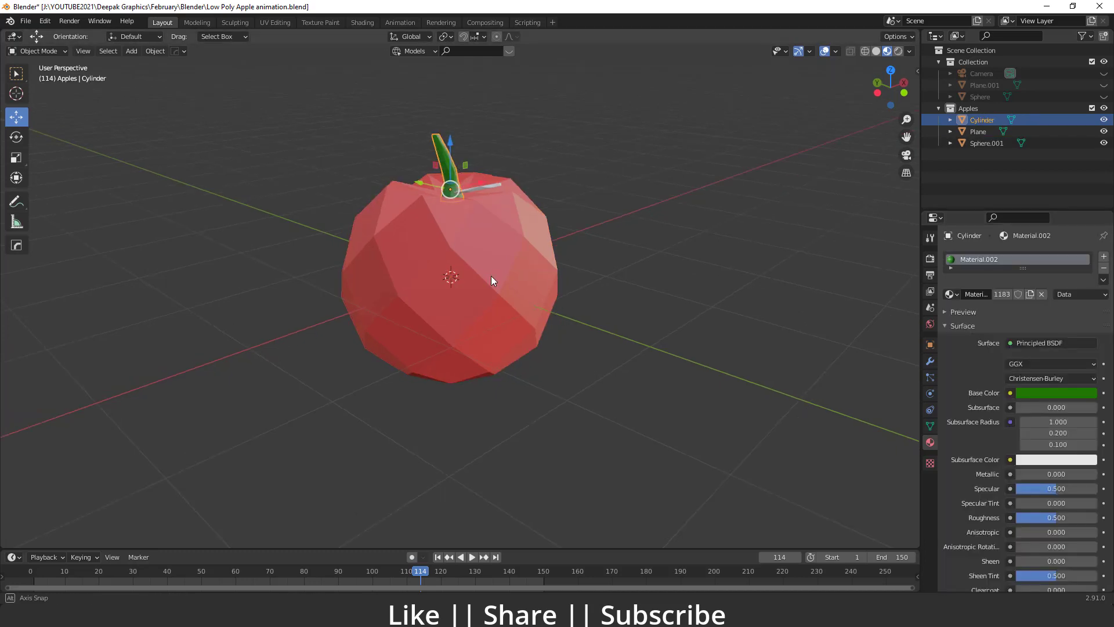
middle_click_drag(491, 276, 484, 208)
left_click(485, 192)
left_click(956, 293)
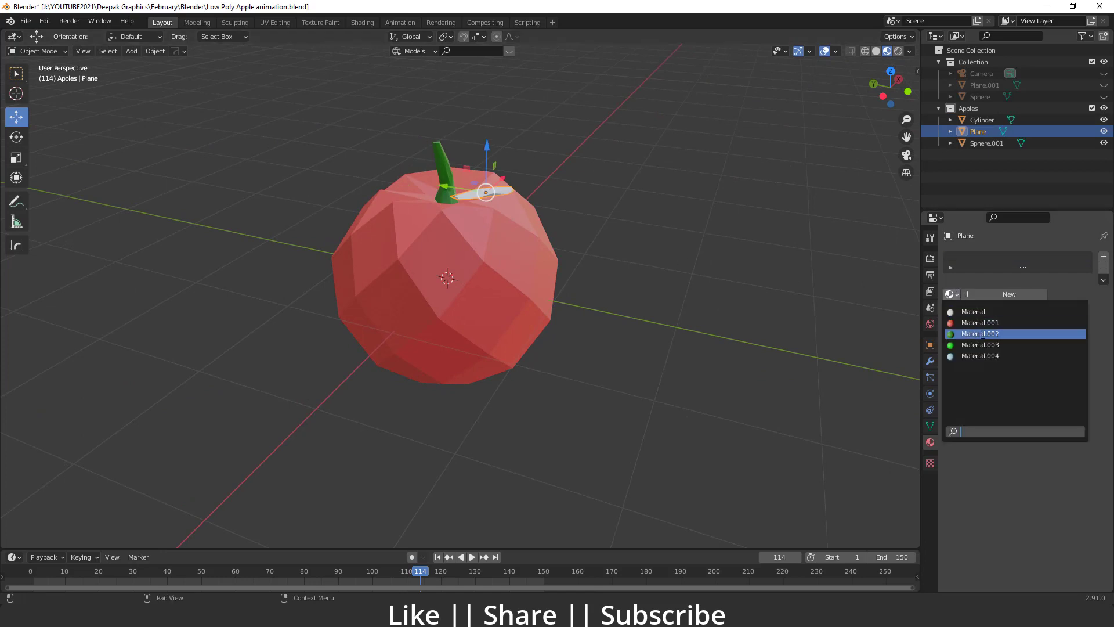
left_click(974, 344)
scroll(456, 308, "up", 4)
middle_click_drag(492, 448, 590, 303)
- Rotate the leaf, constraining the tilt to the global Z then X axis
key("r")
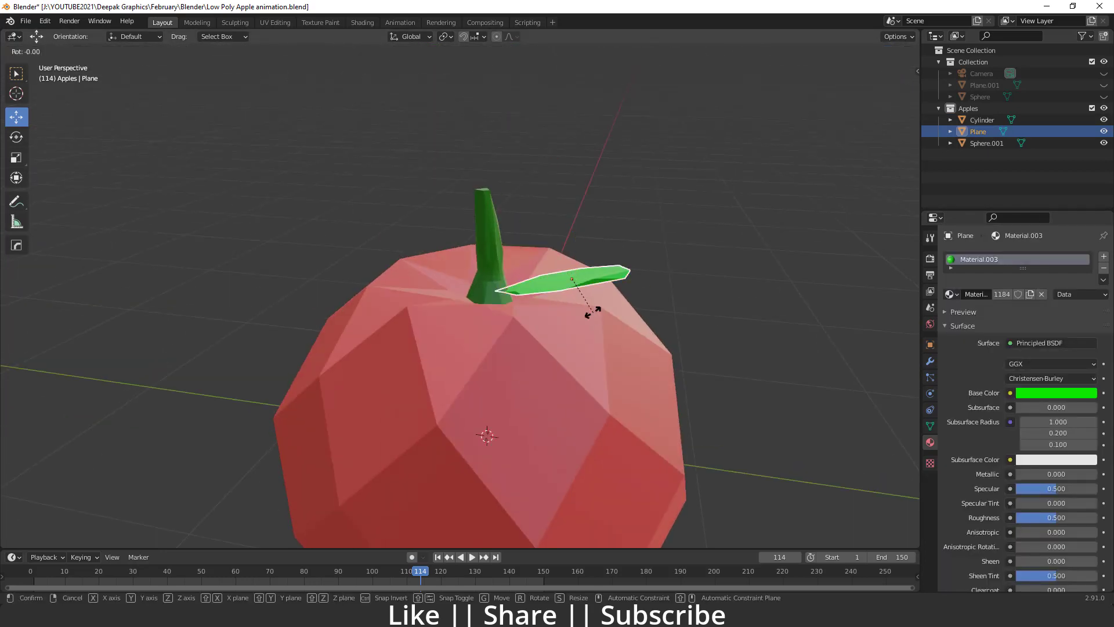
key("z")
key("x")
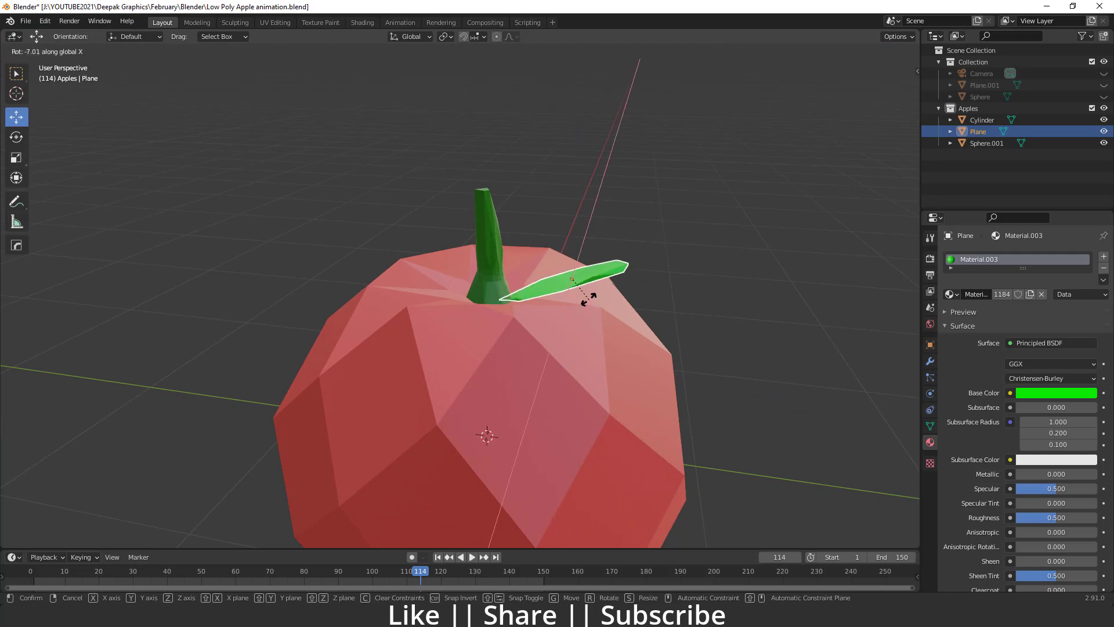